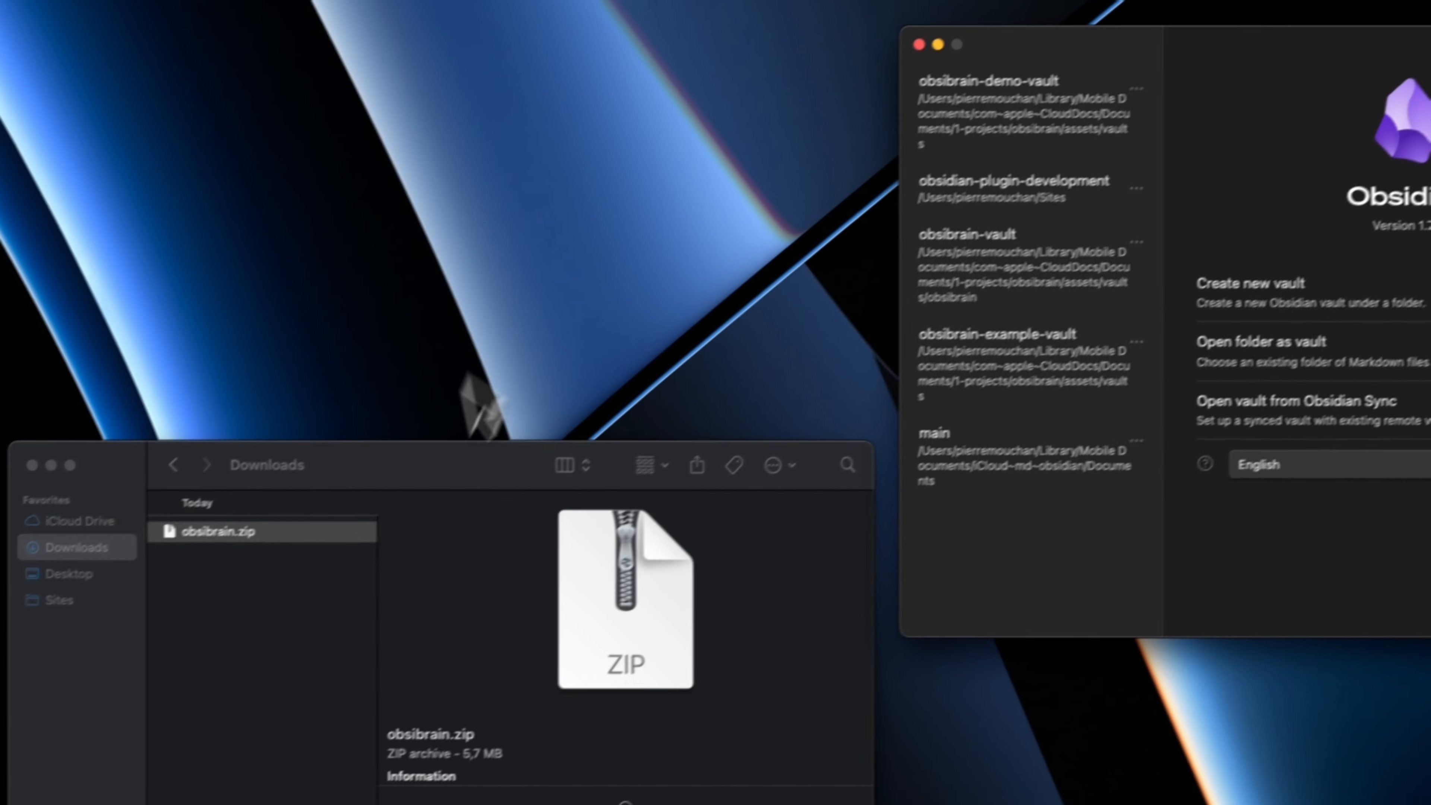
- Extract the obsibrain.zip archive in the Downloads folder and preview the extracted README.txt
left_click(156, 681)
double_click(308, 526)
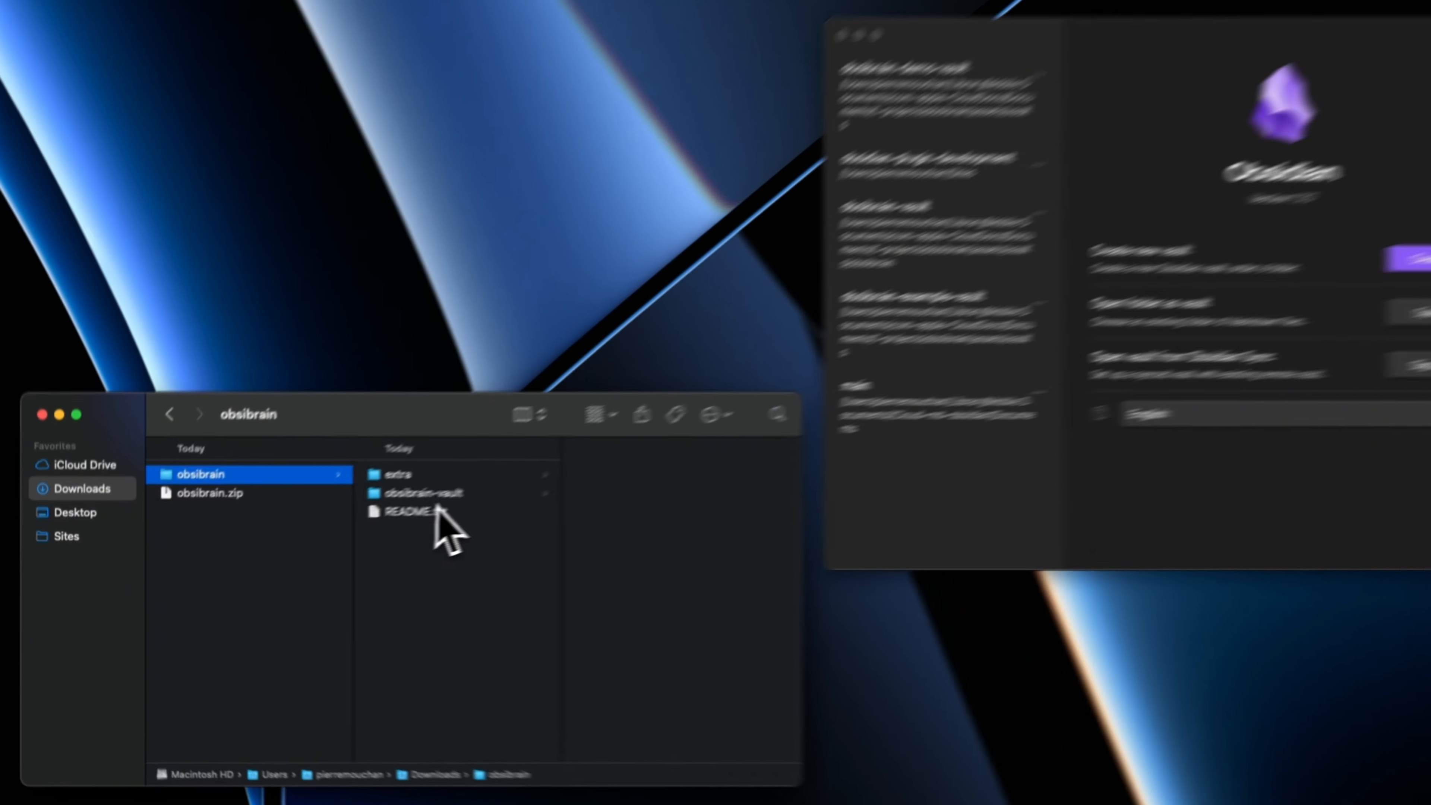
left_click(417, 511)
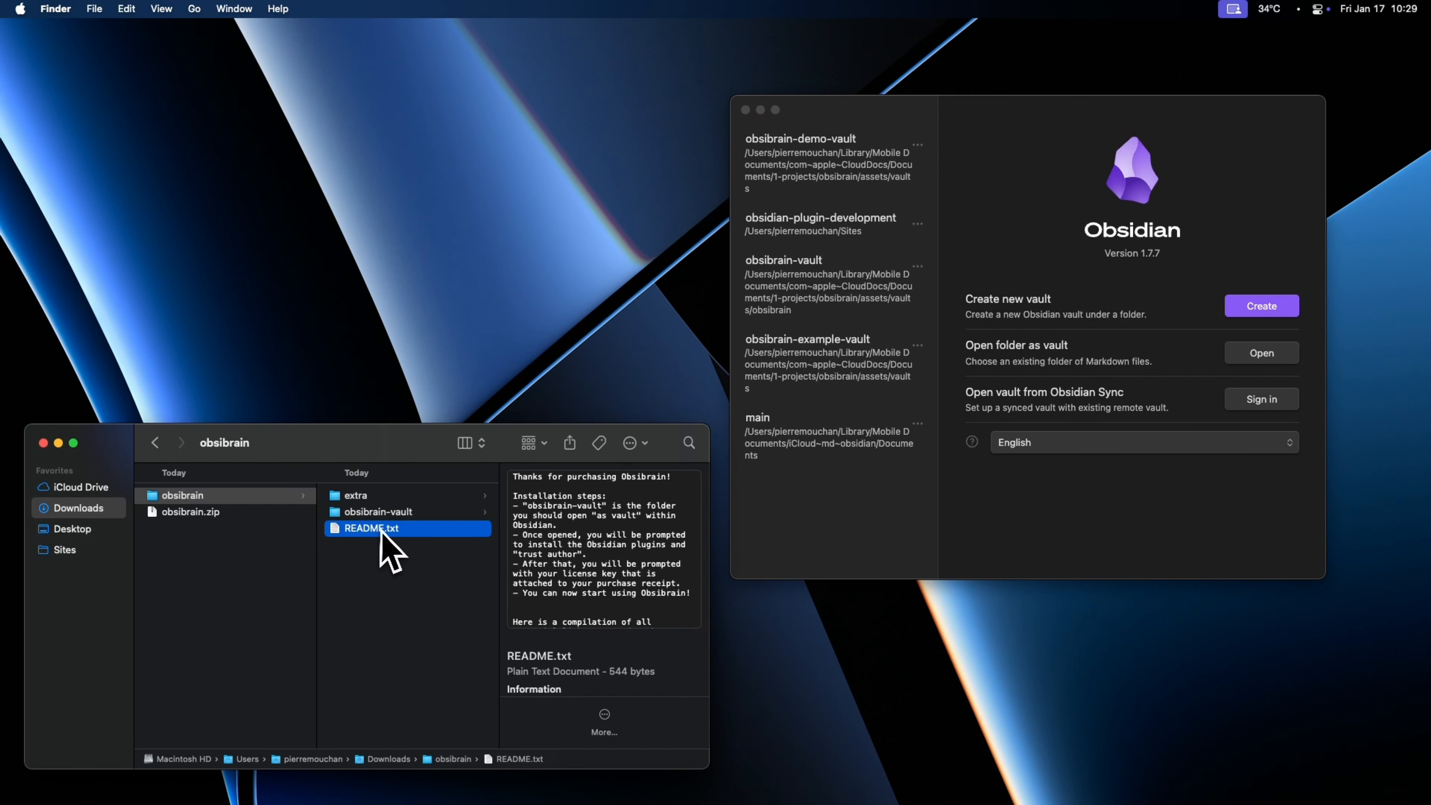
- Examine the custom icon image in the extra folder and the contents of the obsibrain-vault folder
left_click(382, 497)
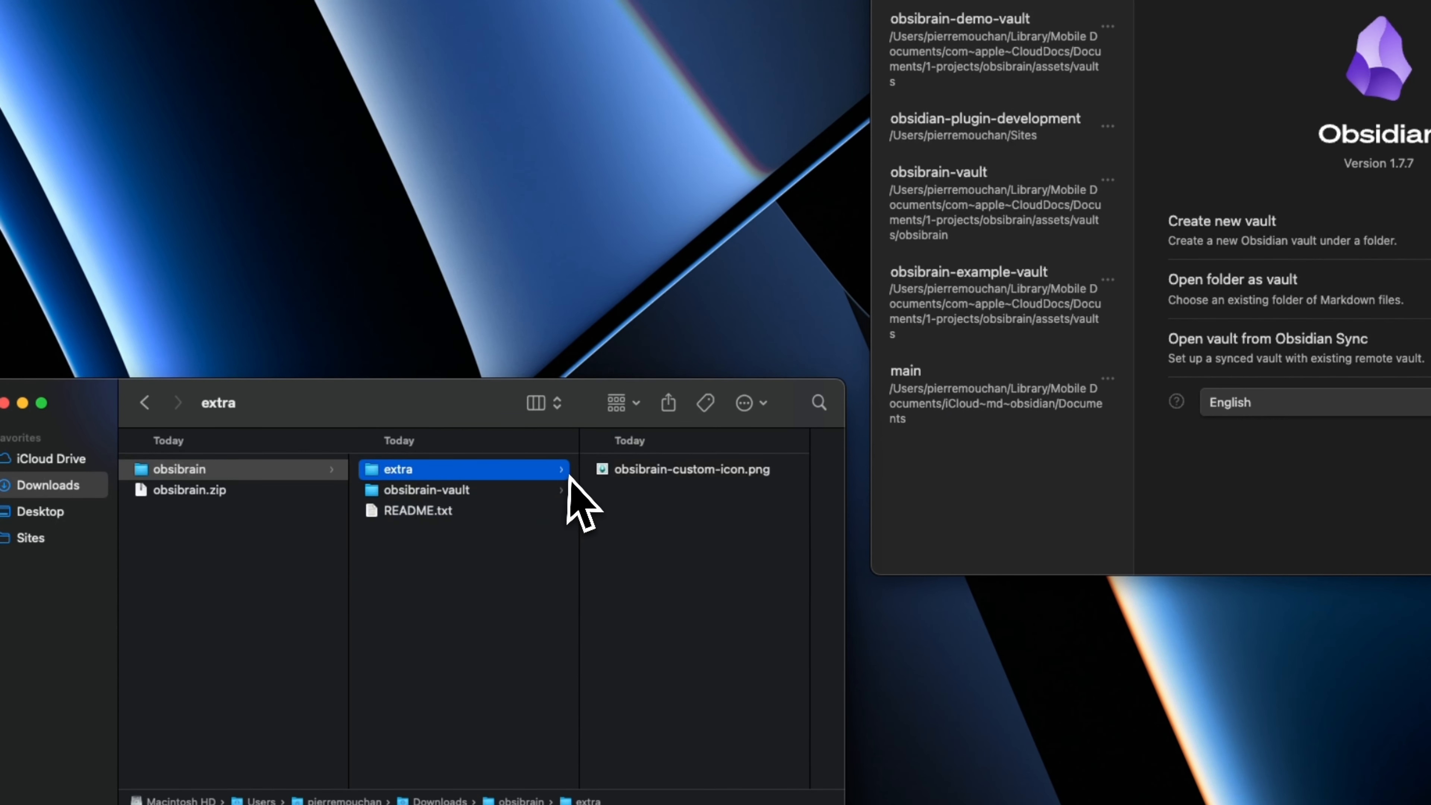
left_click(617, 472)
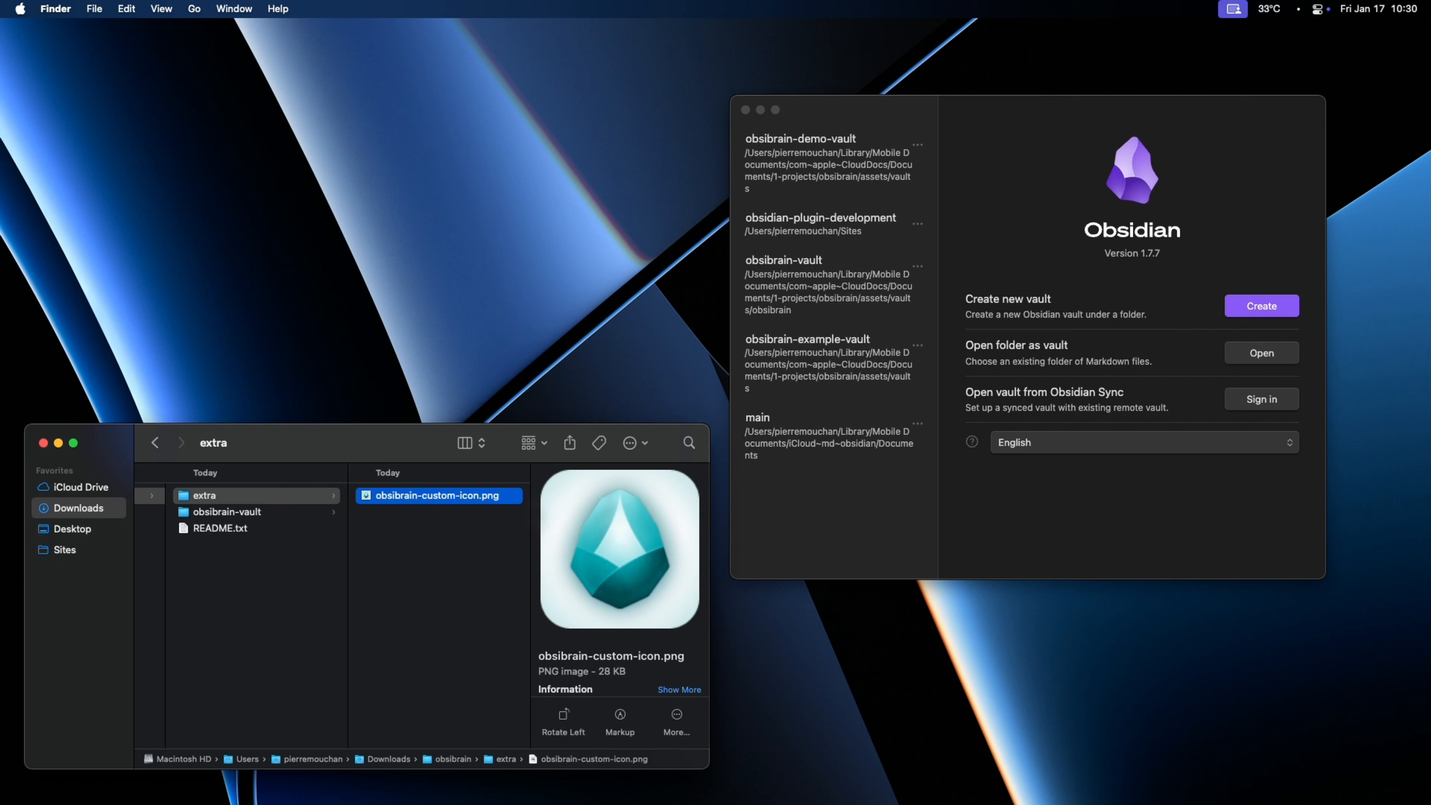
left_click(284, 514)
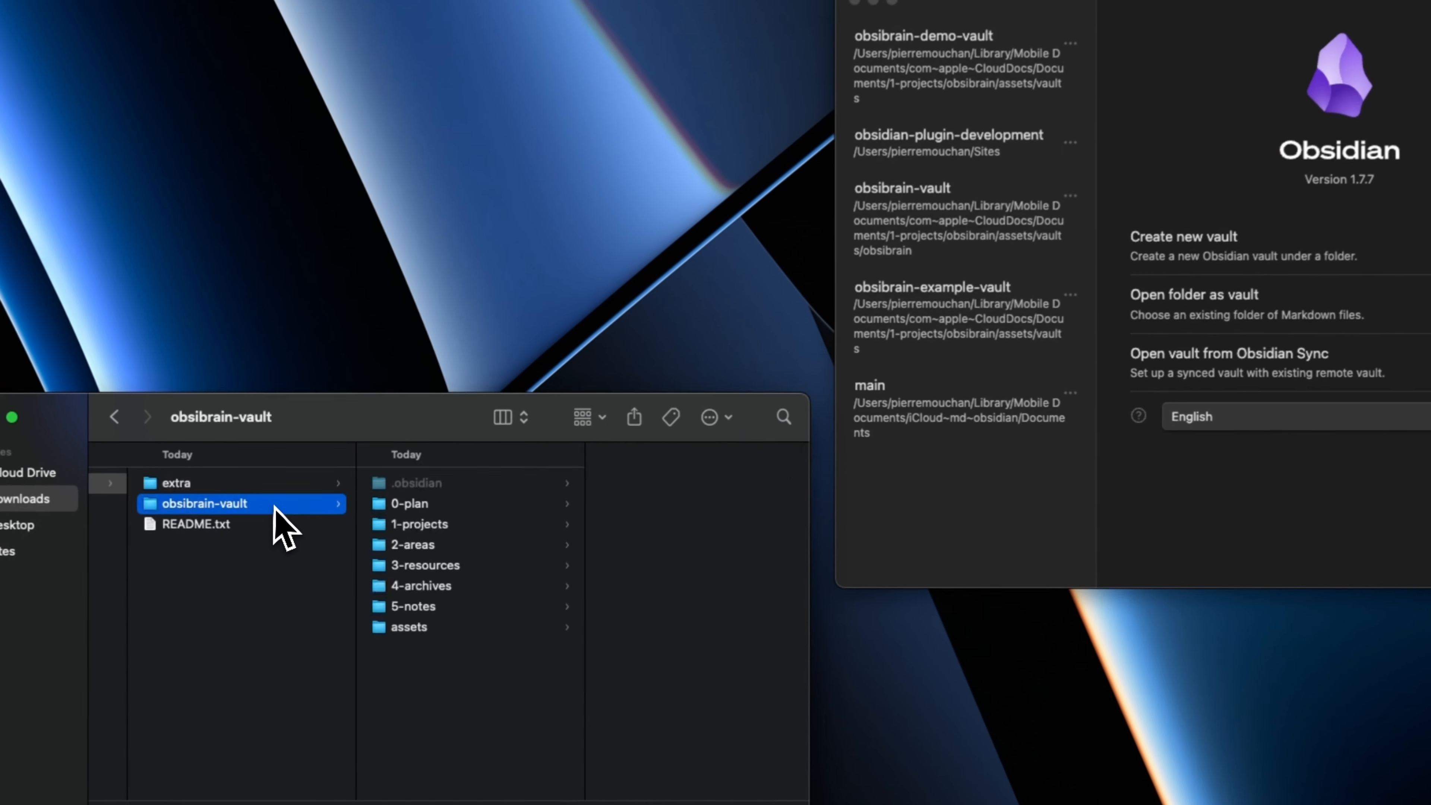
left_click_drag(344, 418, 430, 367)
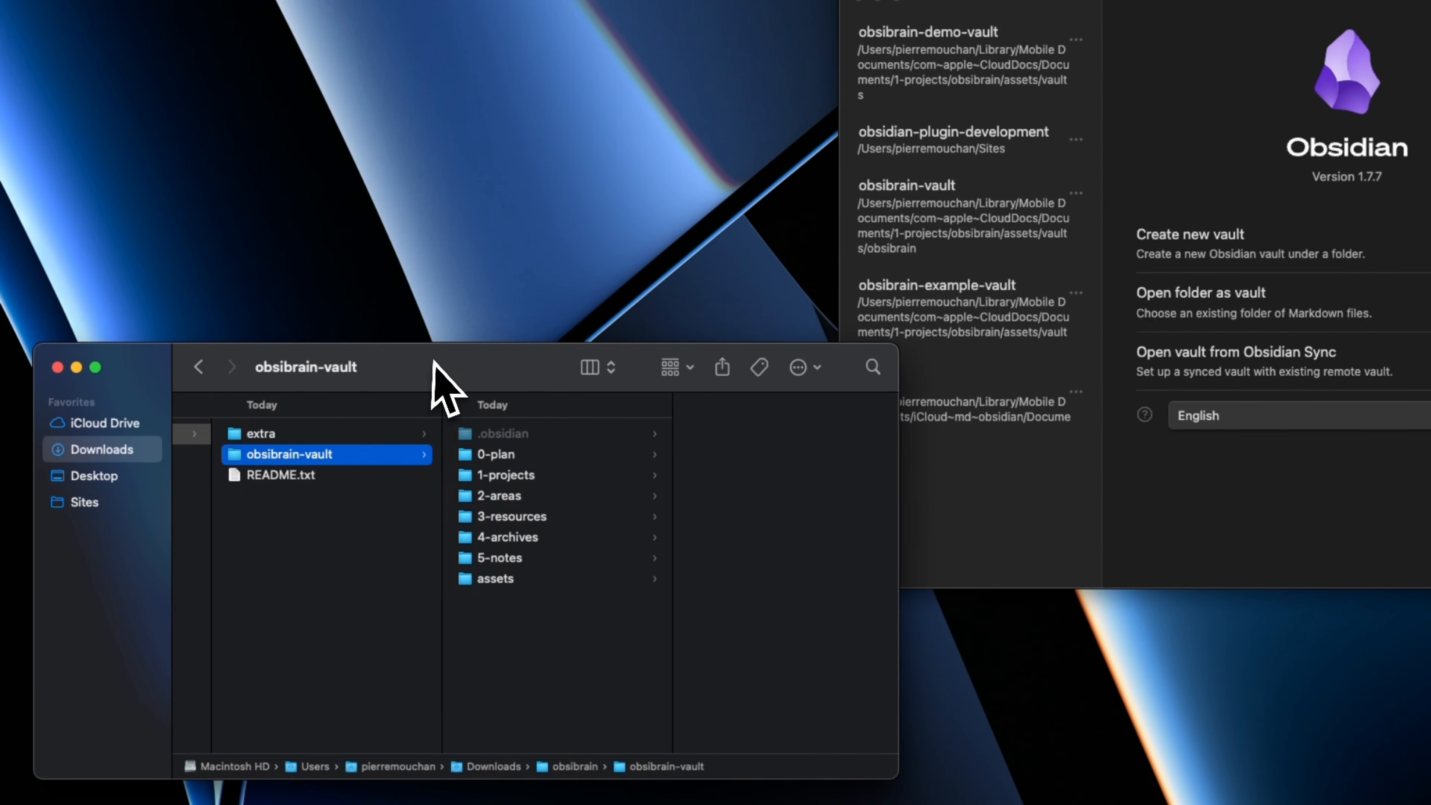
scroll(359, 544, "left", 2)
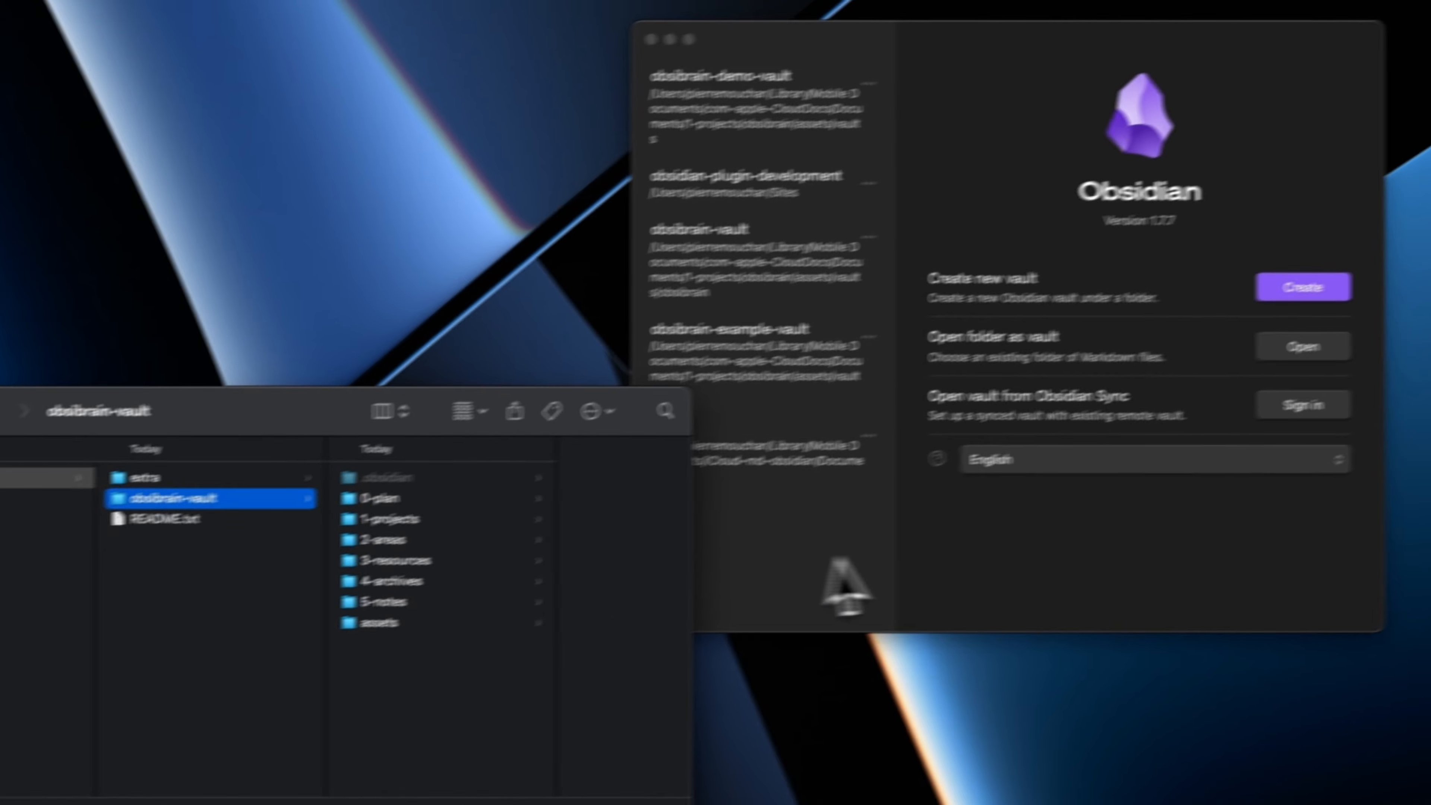
- Switch to Obsidian and open the obsibrain-vault folder from Downloads/obsibrain as a vault
left_click(1167, 509)
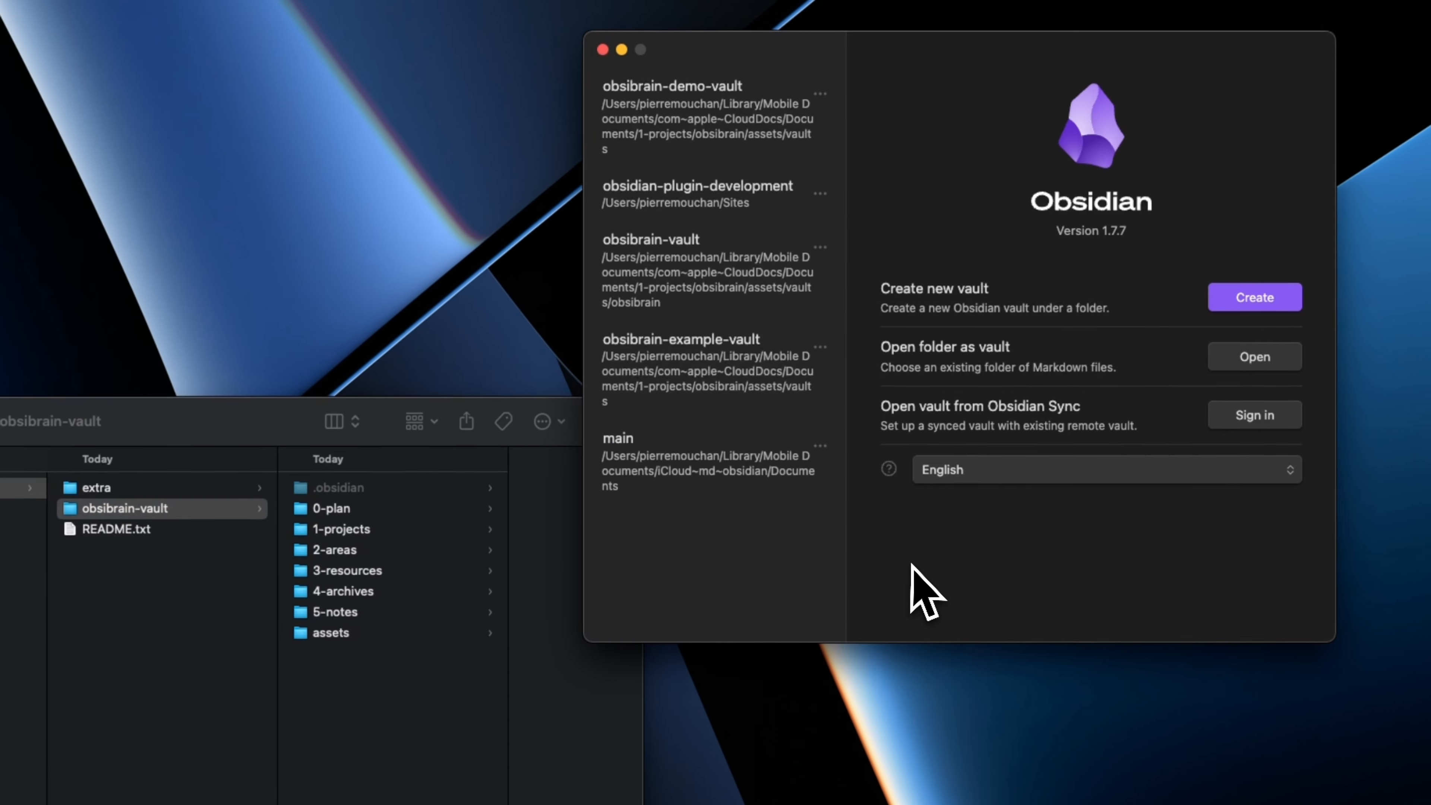
left_click(1266, 368)
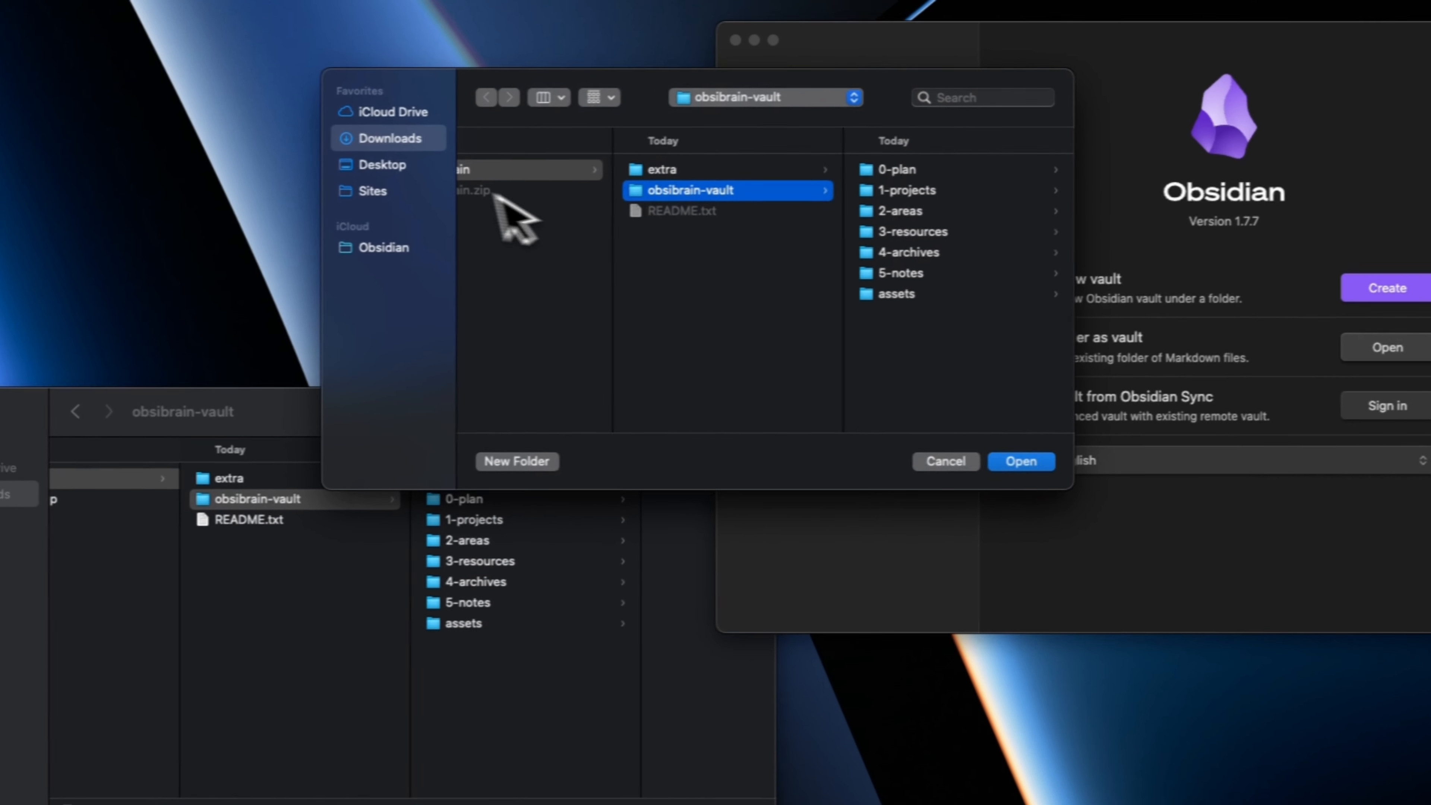
scroll(608, 186, "left", 3)
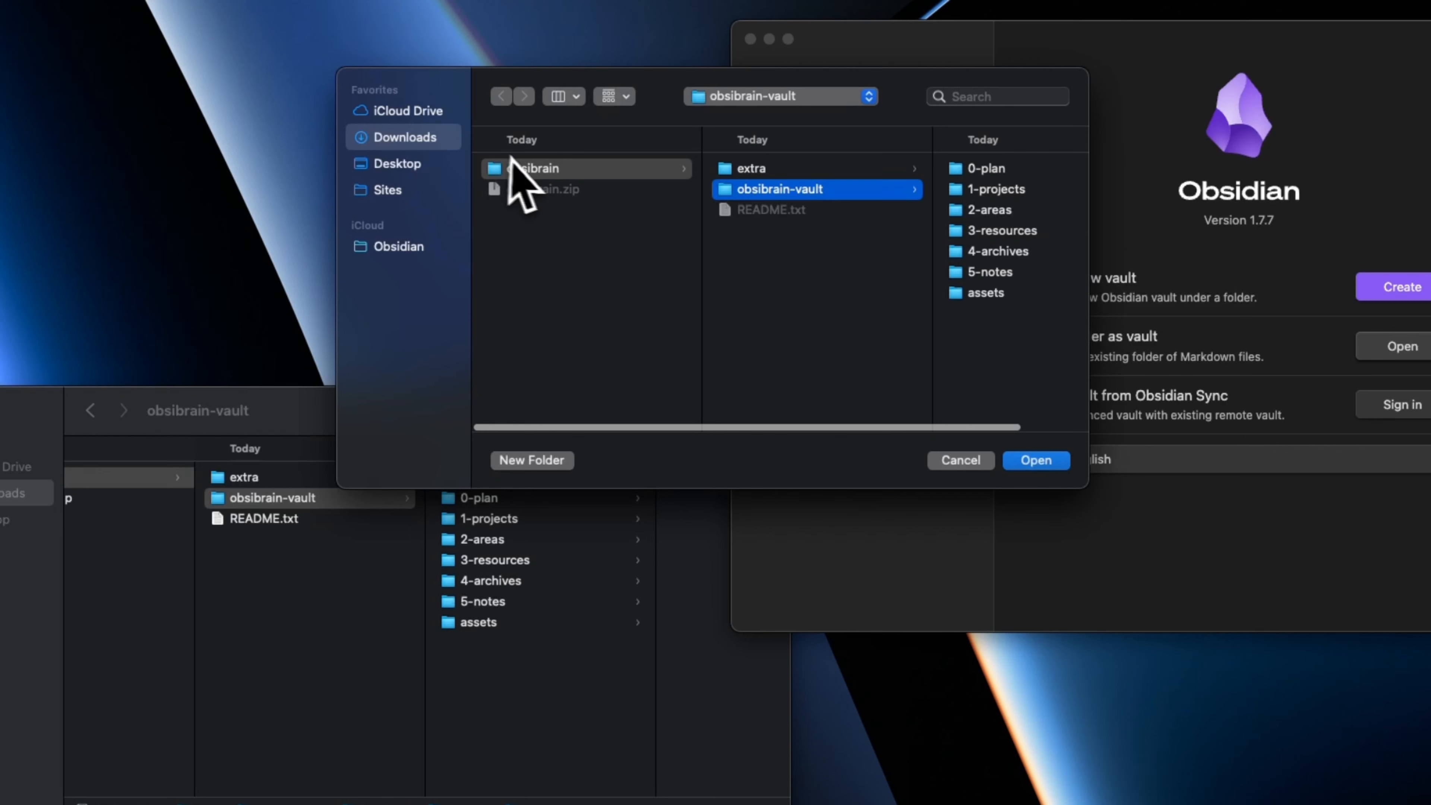
left_click(530, 170)
left_click(755, 190)
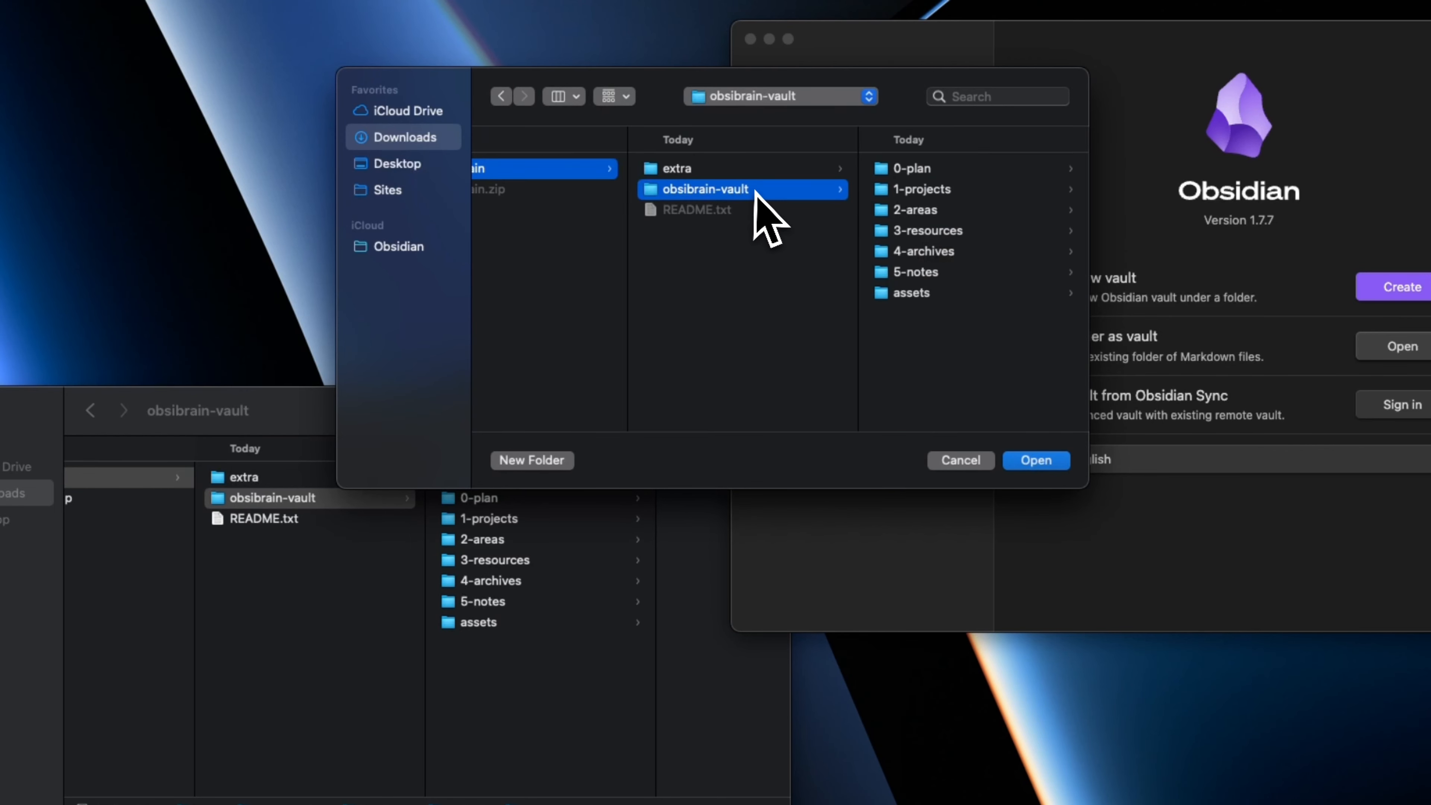
left_click(1033, 460)
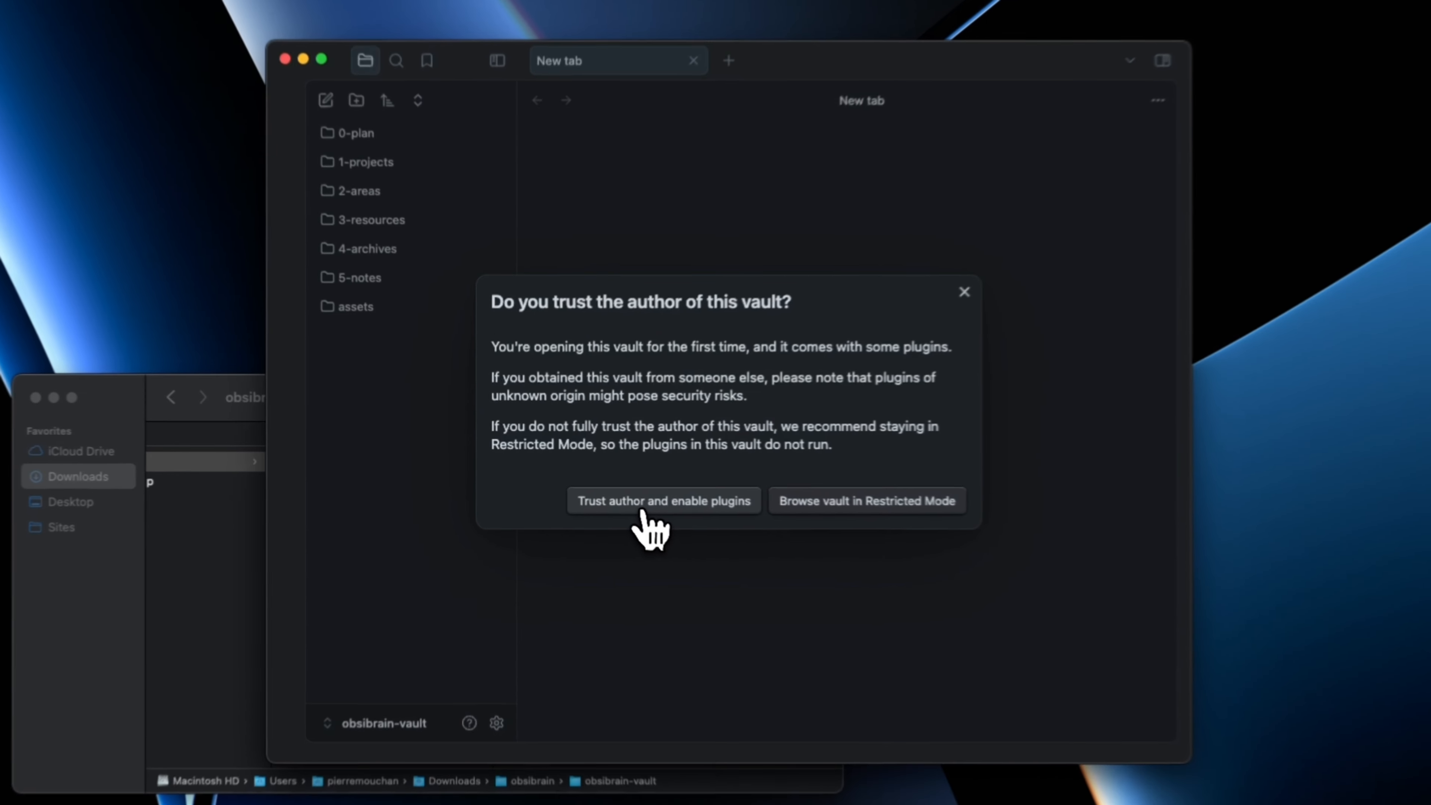
- Trust the vault's author to enable its plugins, and dismiss the plugin settings and the welcome message
left_click(612, 488)
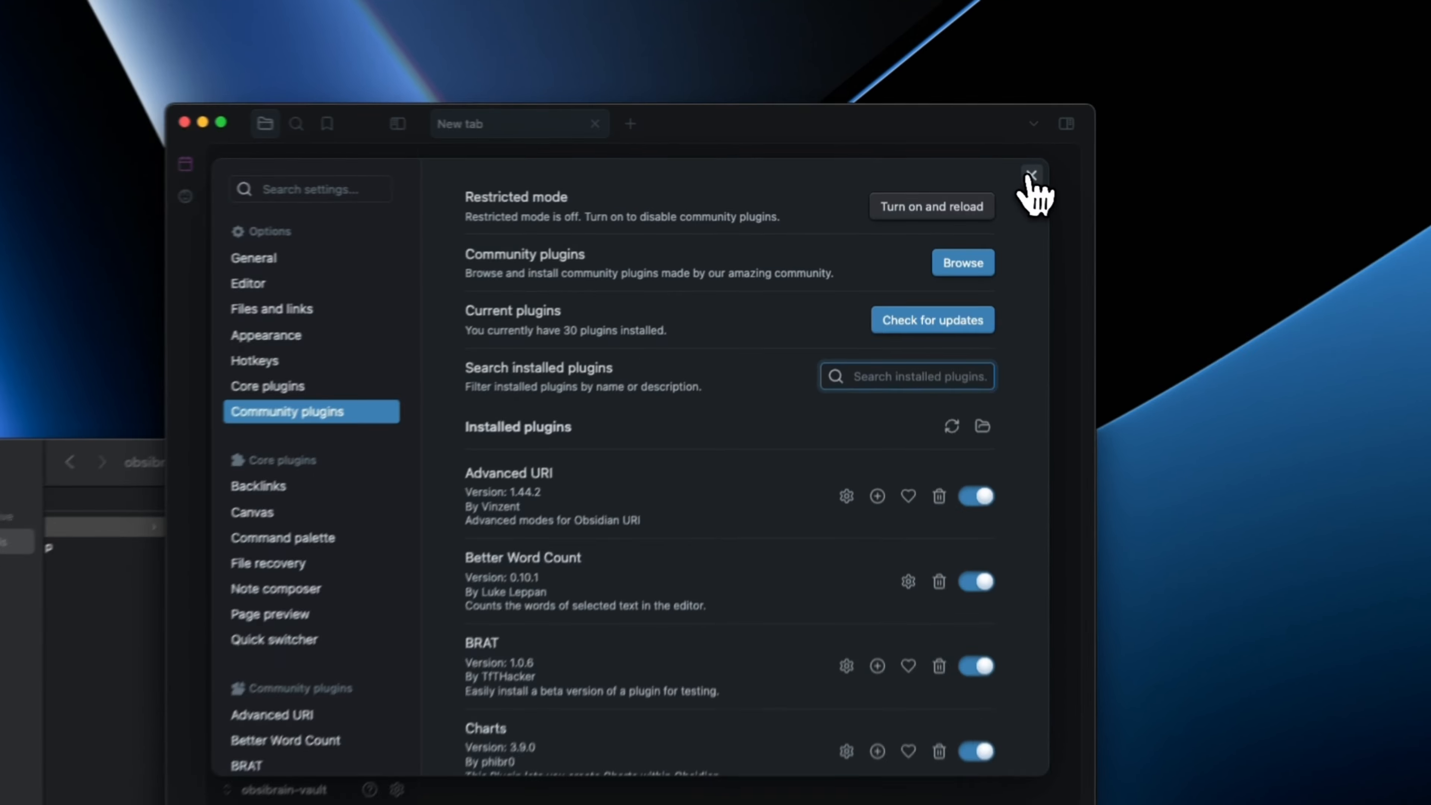
left_click(1011, 169)
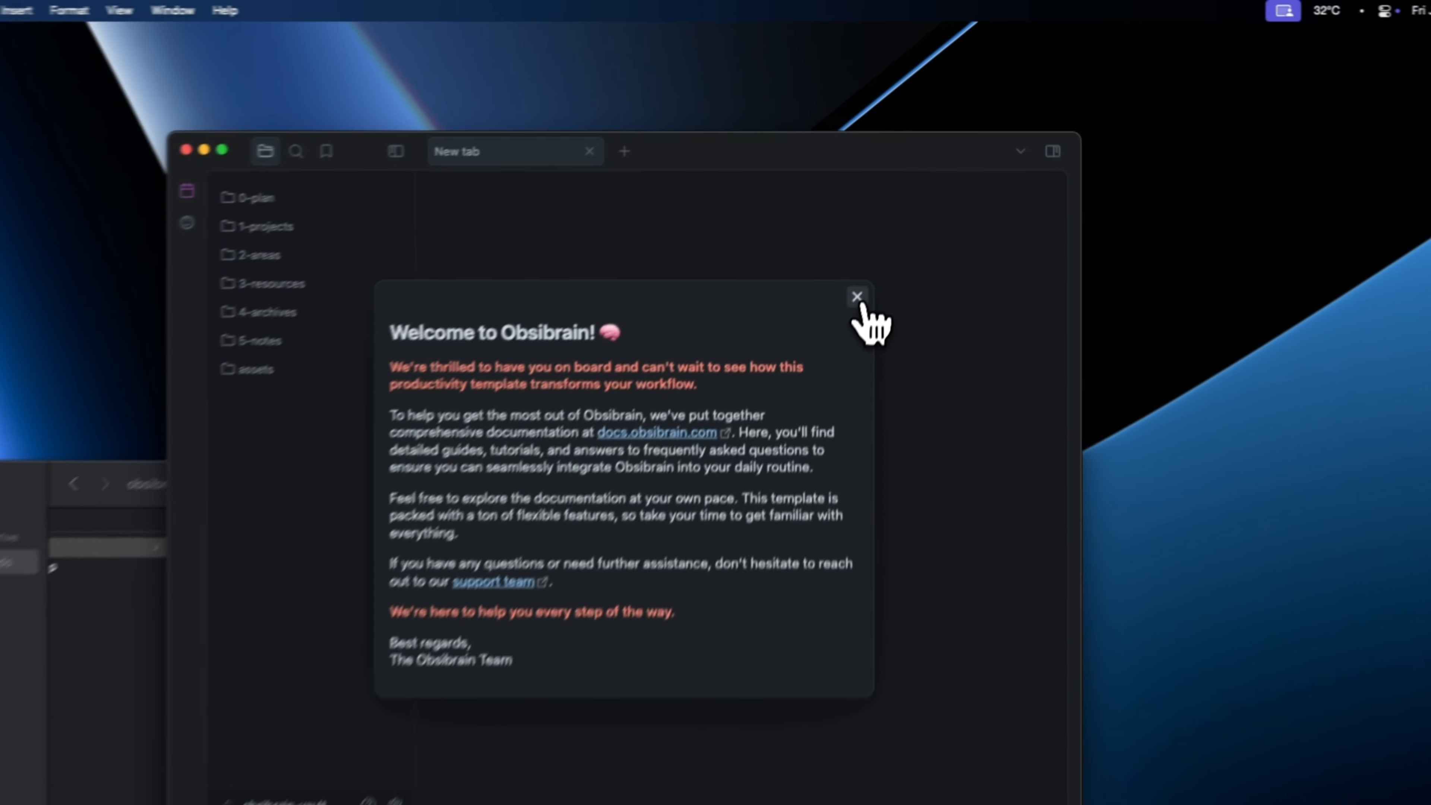
left_click(877, 248)
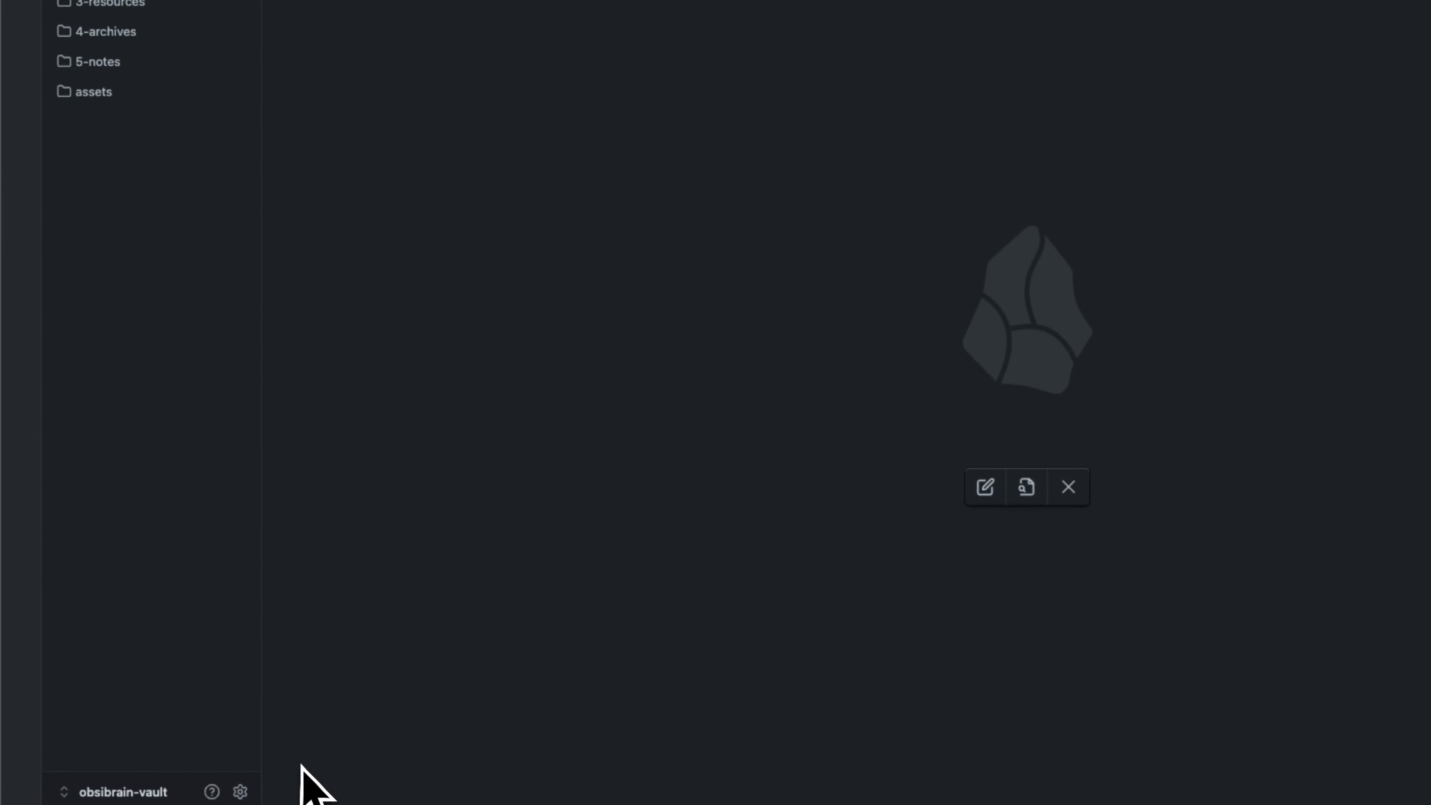
- Browse the community themes available from the vault's appearance settings, then close the theme gallery
left_click(240, 791)
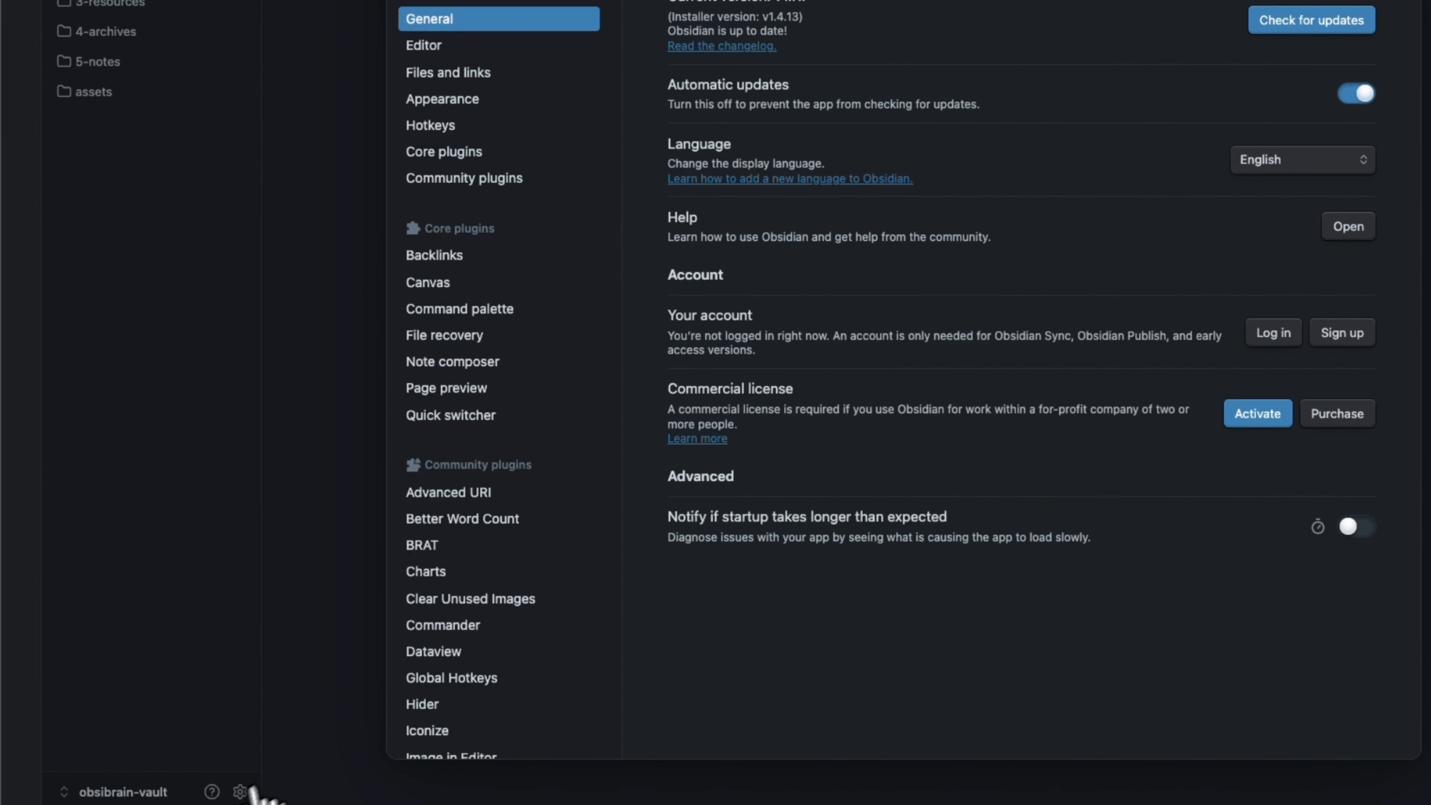
left_click(442, 99)
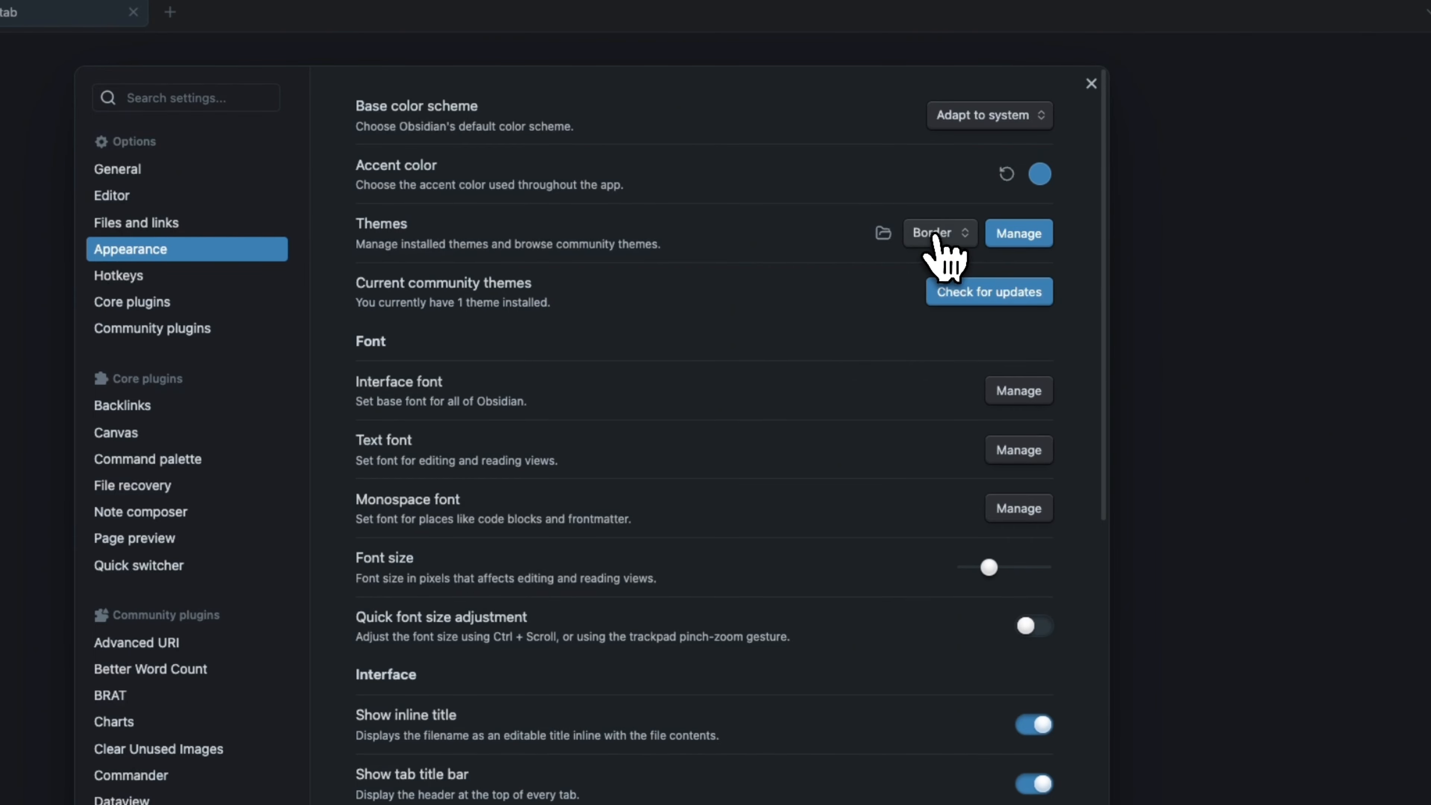
left_click(1019, 234)
scroll(769, 411, "down", 3)
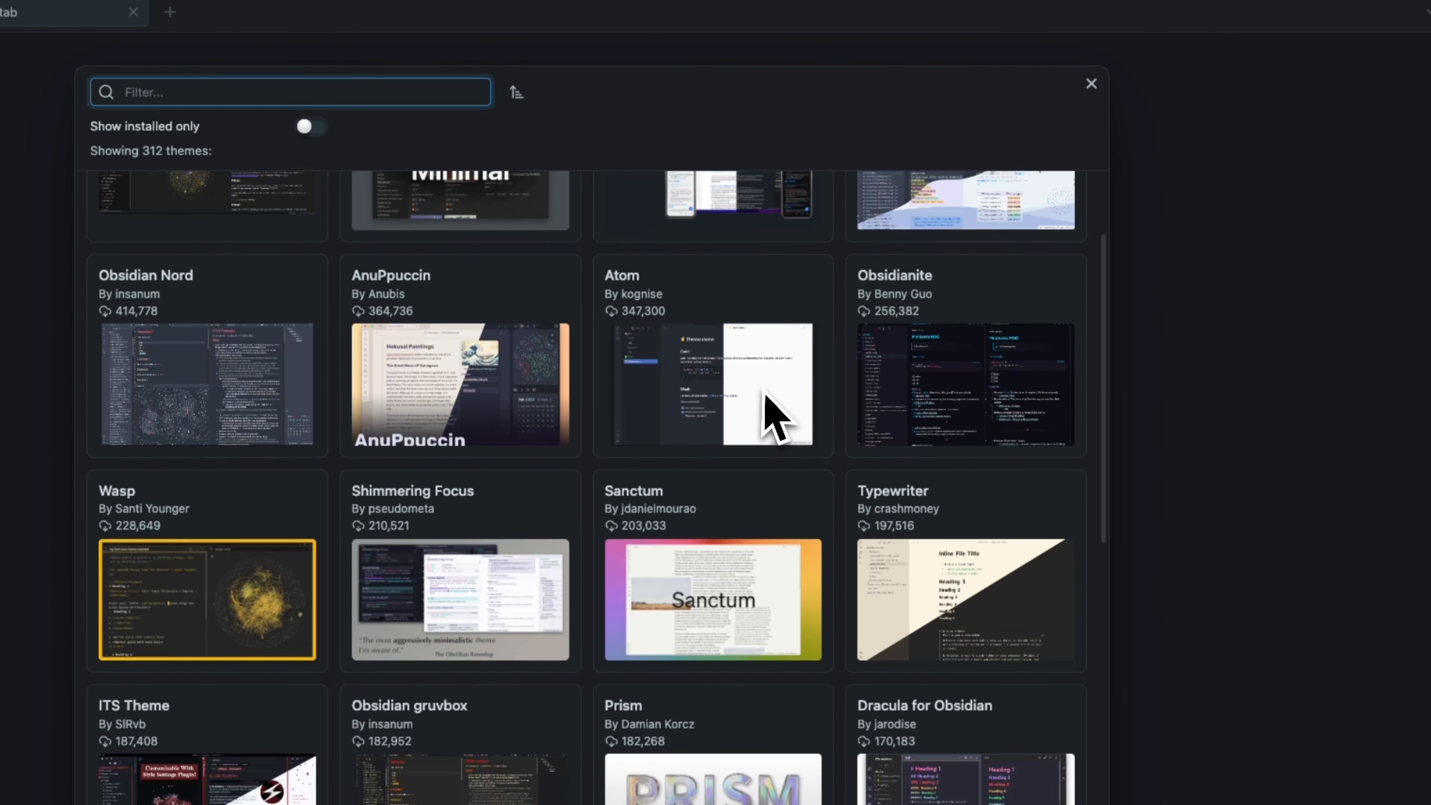
scroll(769, 411, "down", 5)
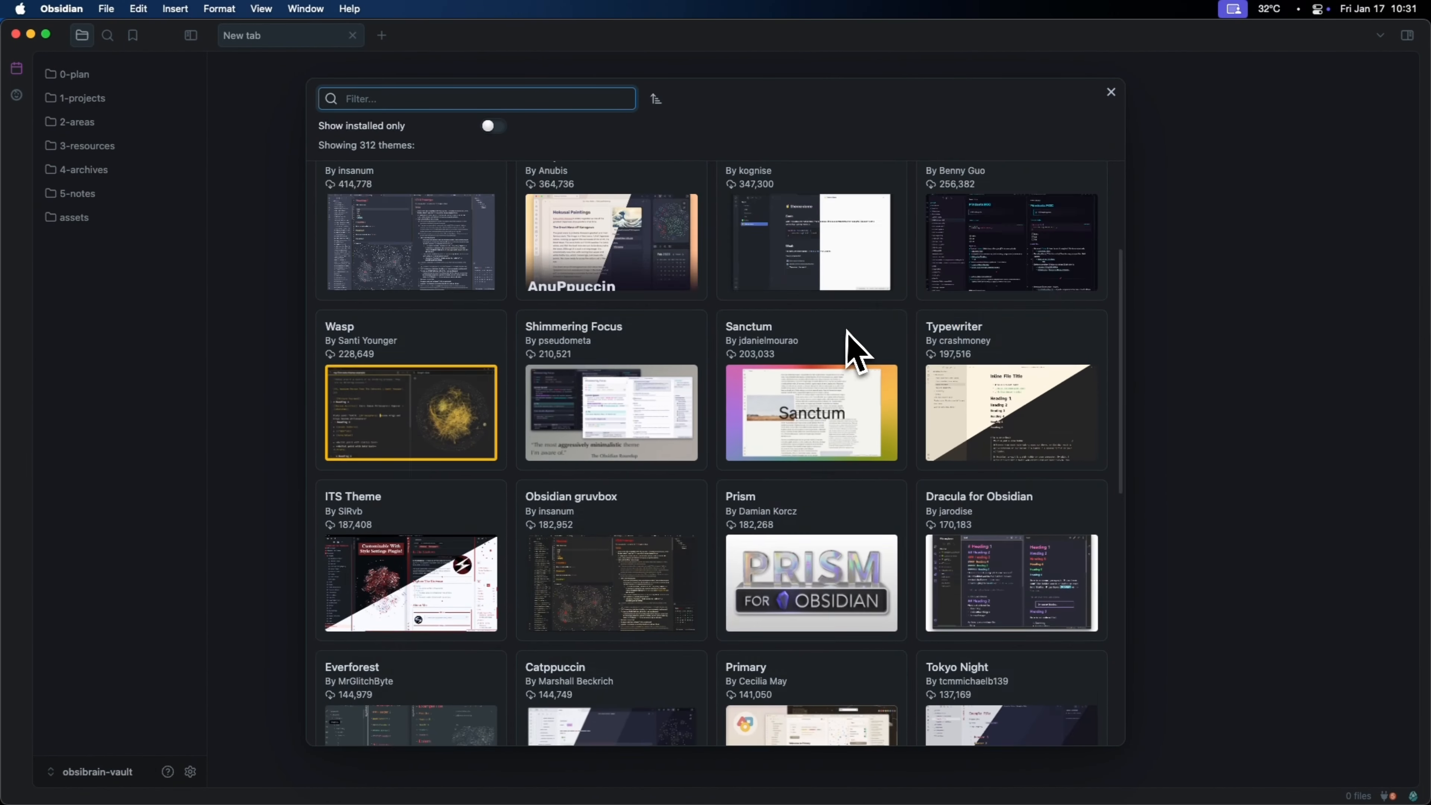
scroll(847, 332, "up", 4)
scroll(847, 333, "down", 20)
scroll(846, 333, "up", 20)
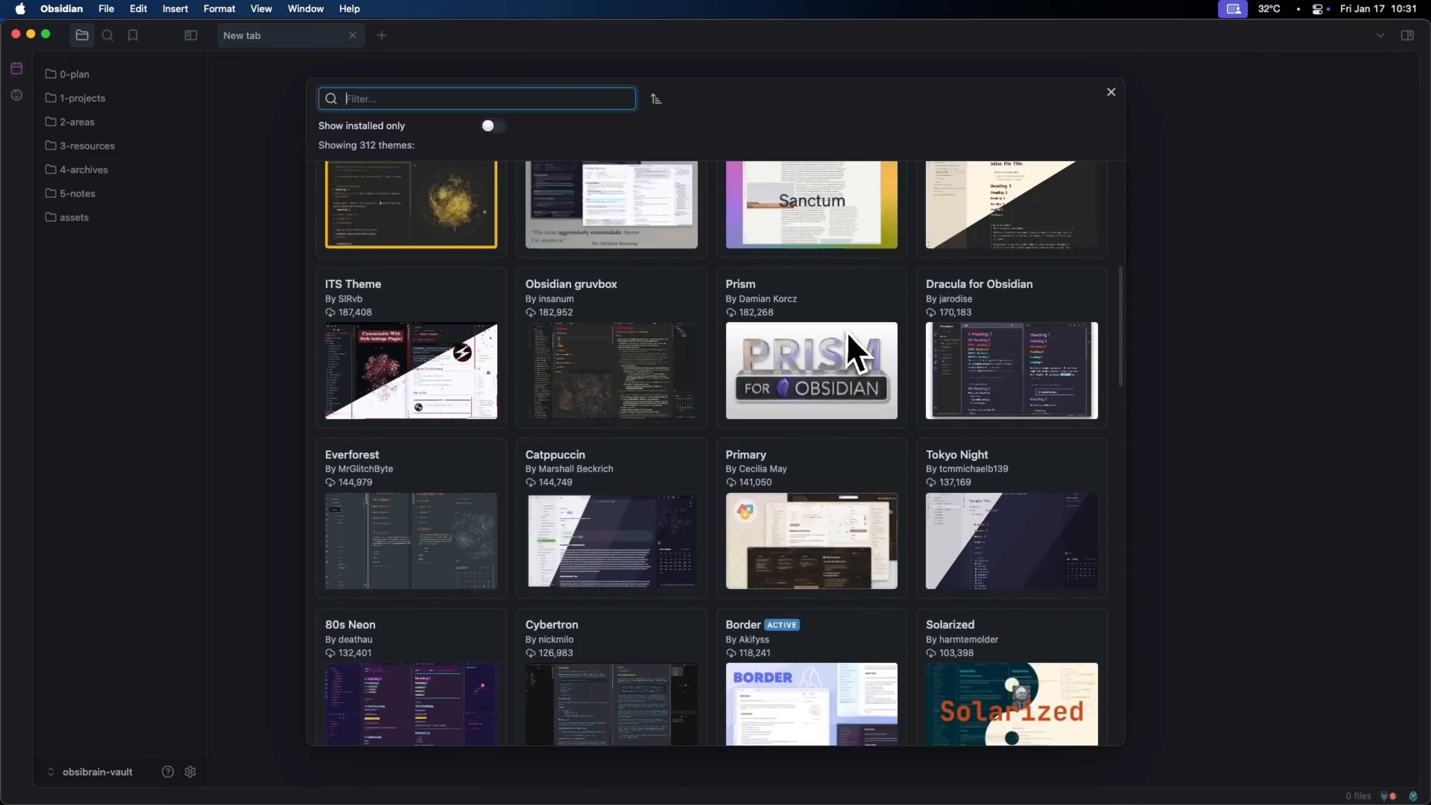
scroll(854, 350, "up", 8)
left_click(1111, 92)
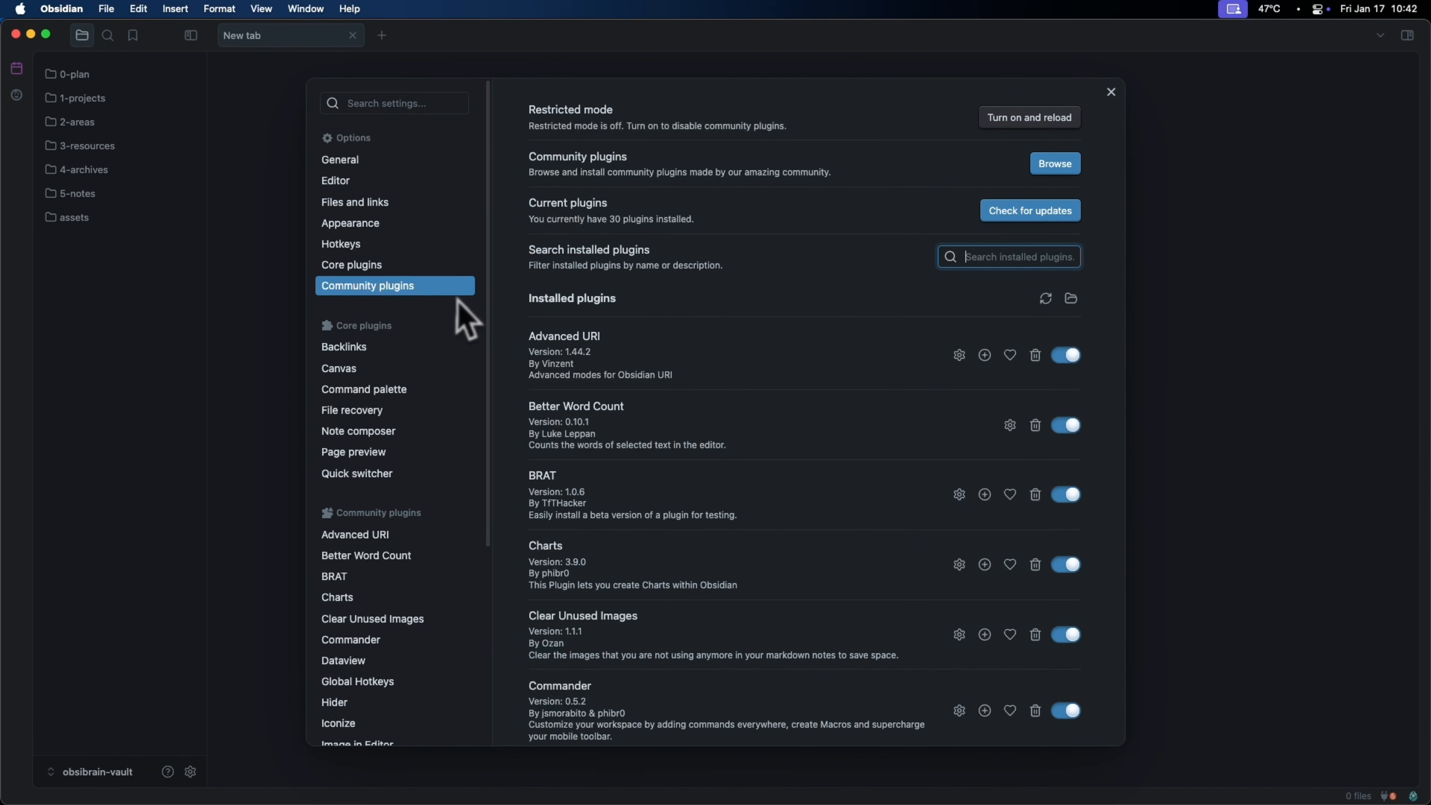
- Review the Obsibrain plugin's folder structure and periodic review settings
scroll(467, 322, "down", 5)
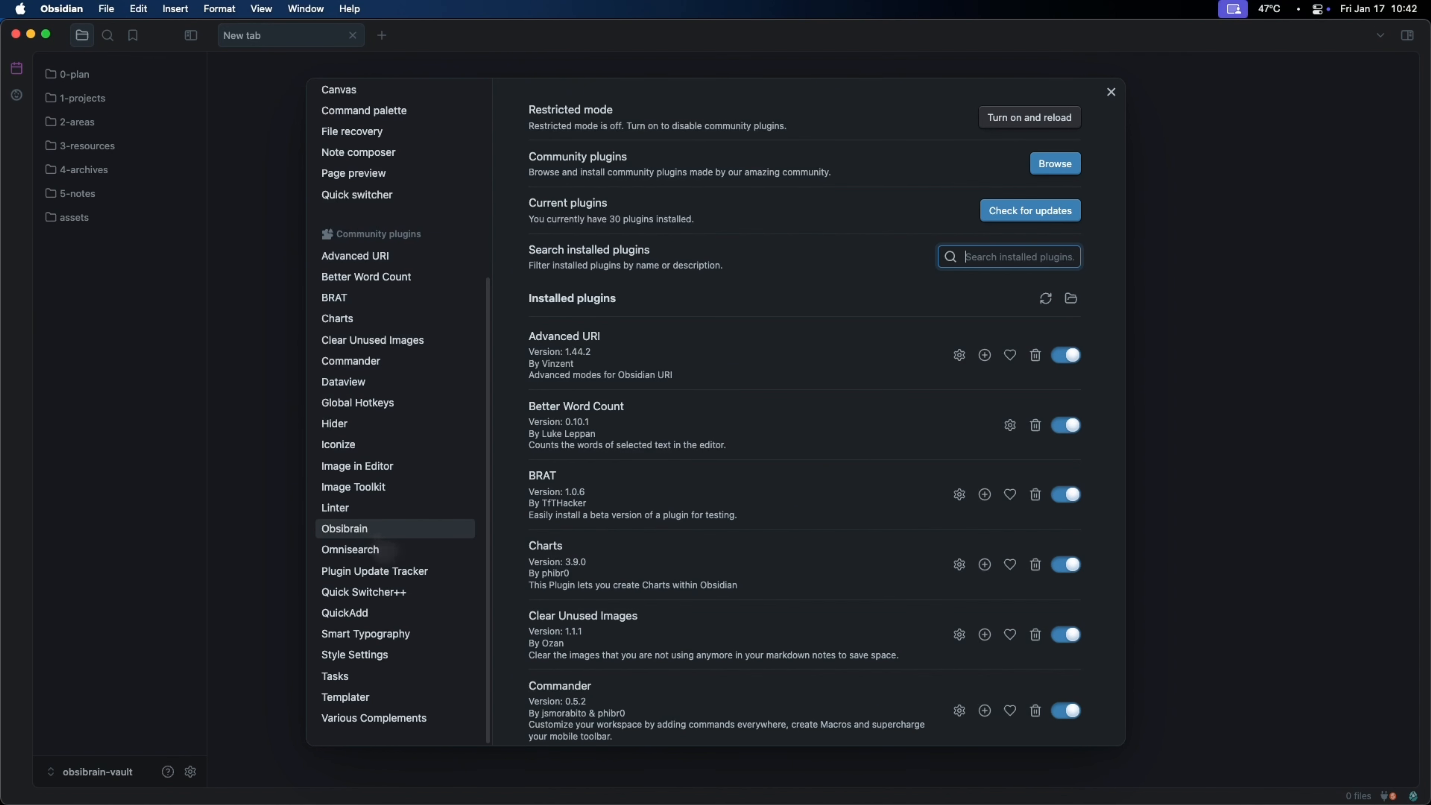
left_click(376, 535)
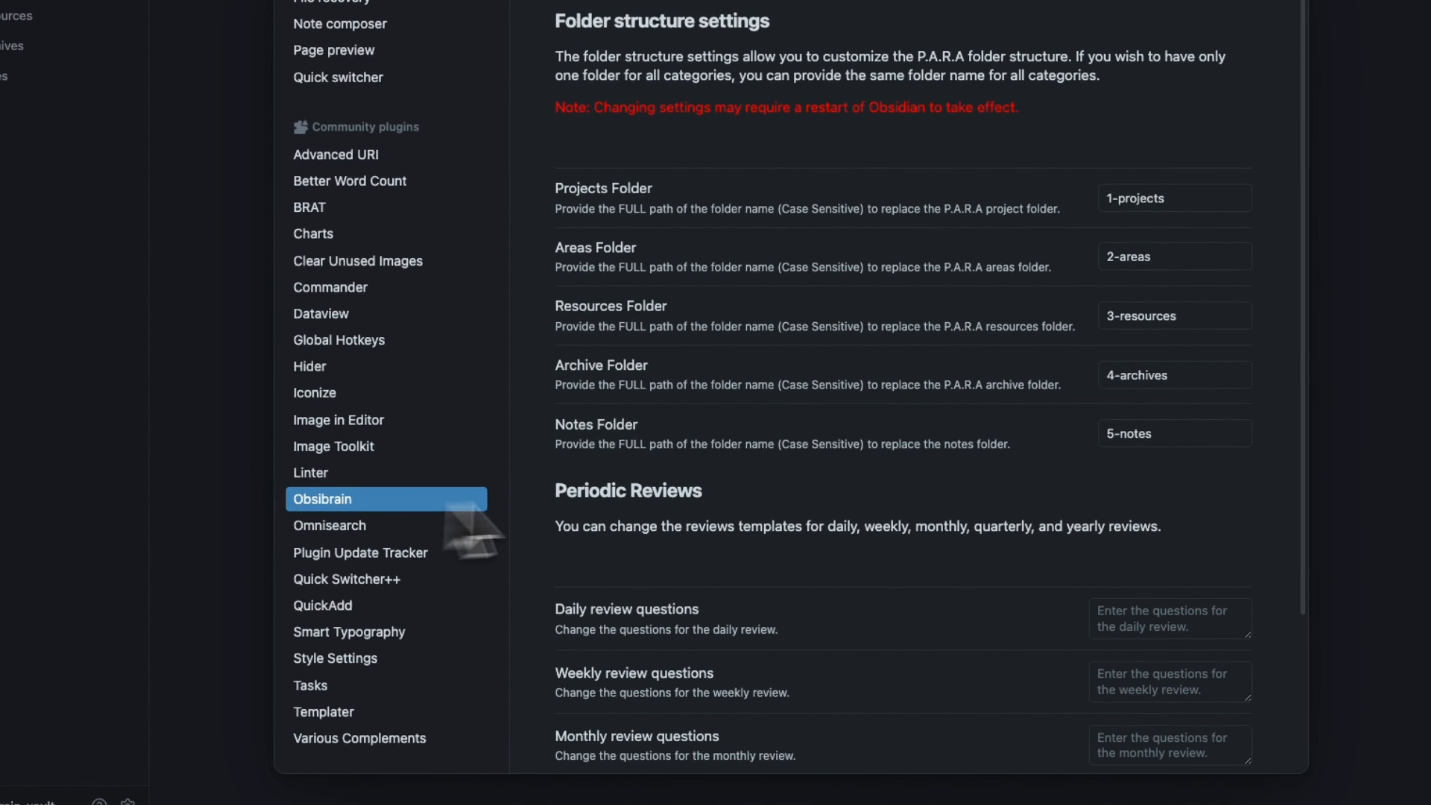
scroll(857, 490, "down", 4)
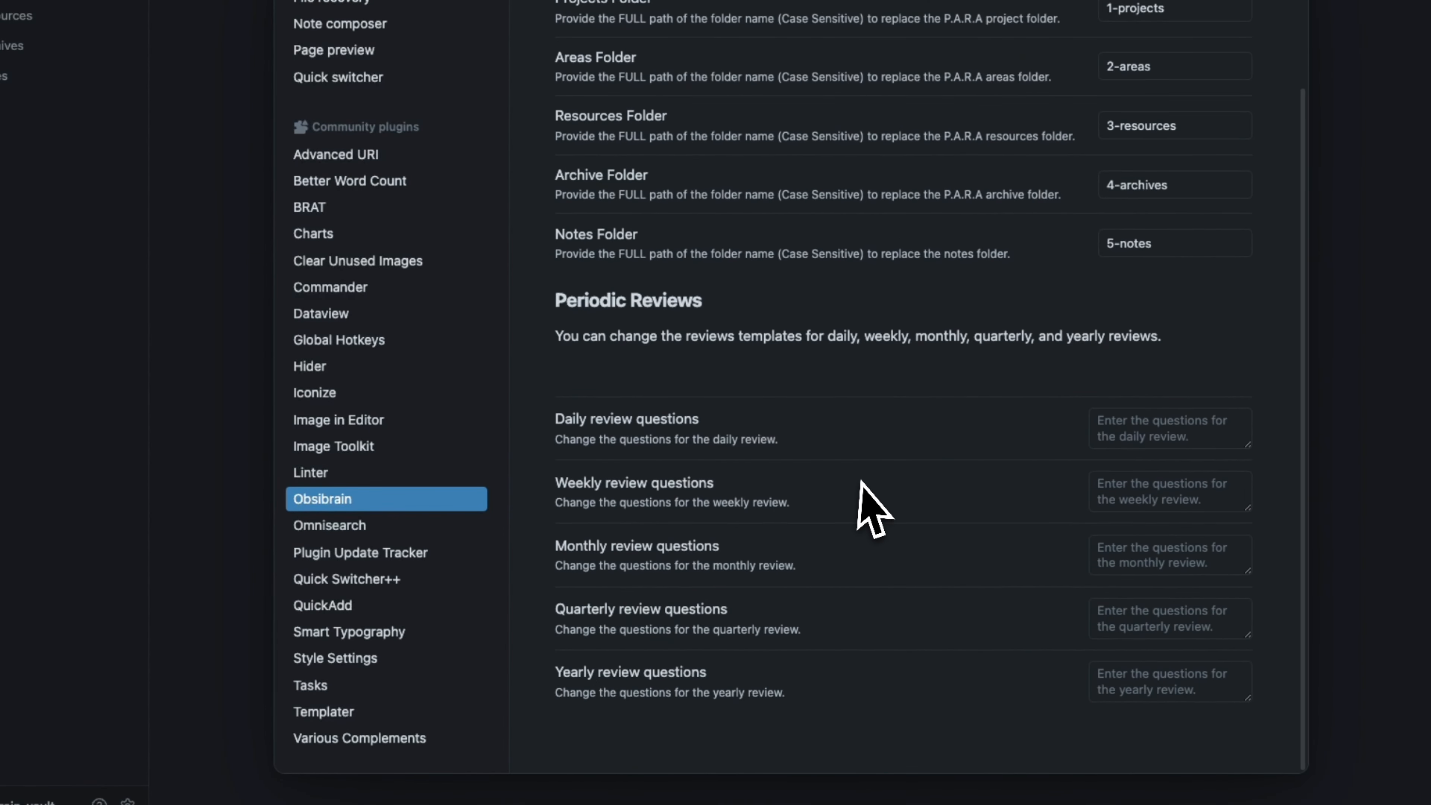
scroll(862, 502, "up", 4)
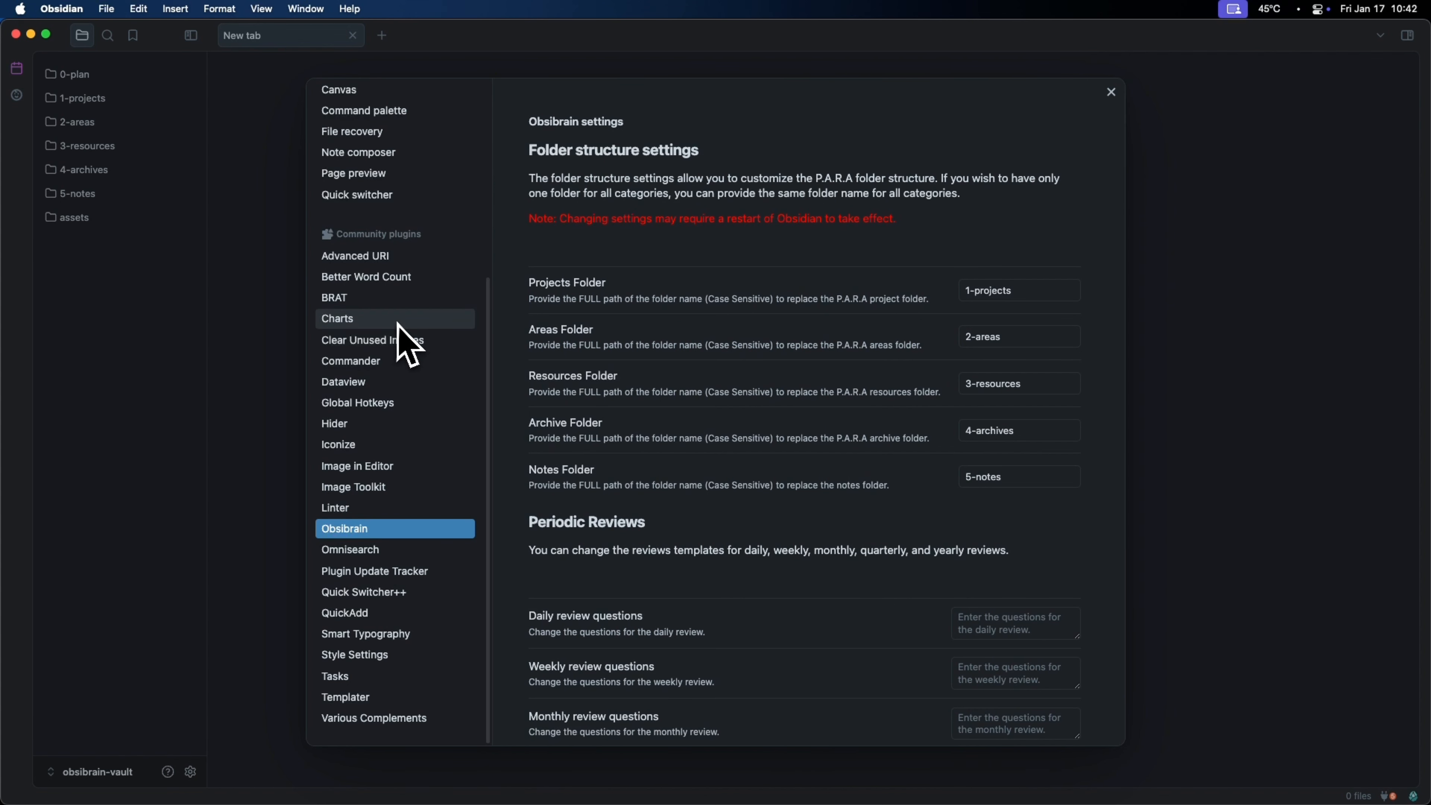
- Look through the core and community plugins that have their own settings pages
scroll(408, 344, "up", 1)
scroll(397, 324, "up", 5)
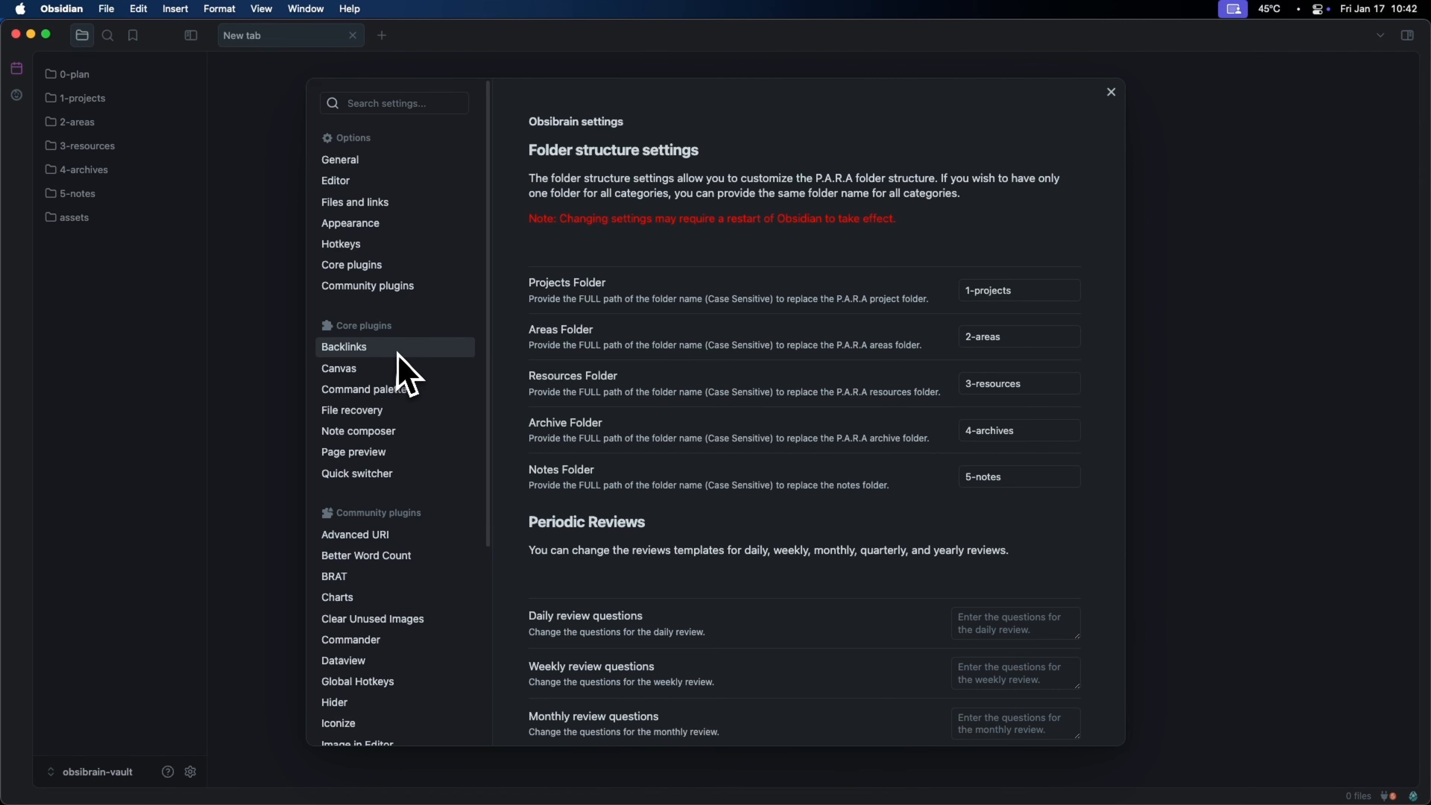
scroll(407, 375, "down", 5)
scroll(400, 361, "down", 1)
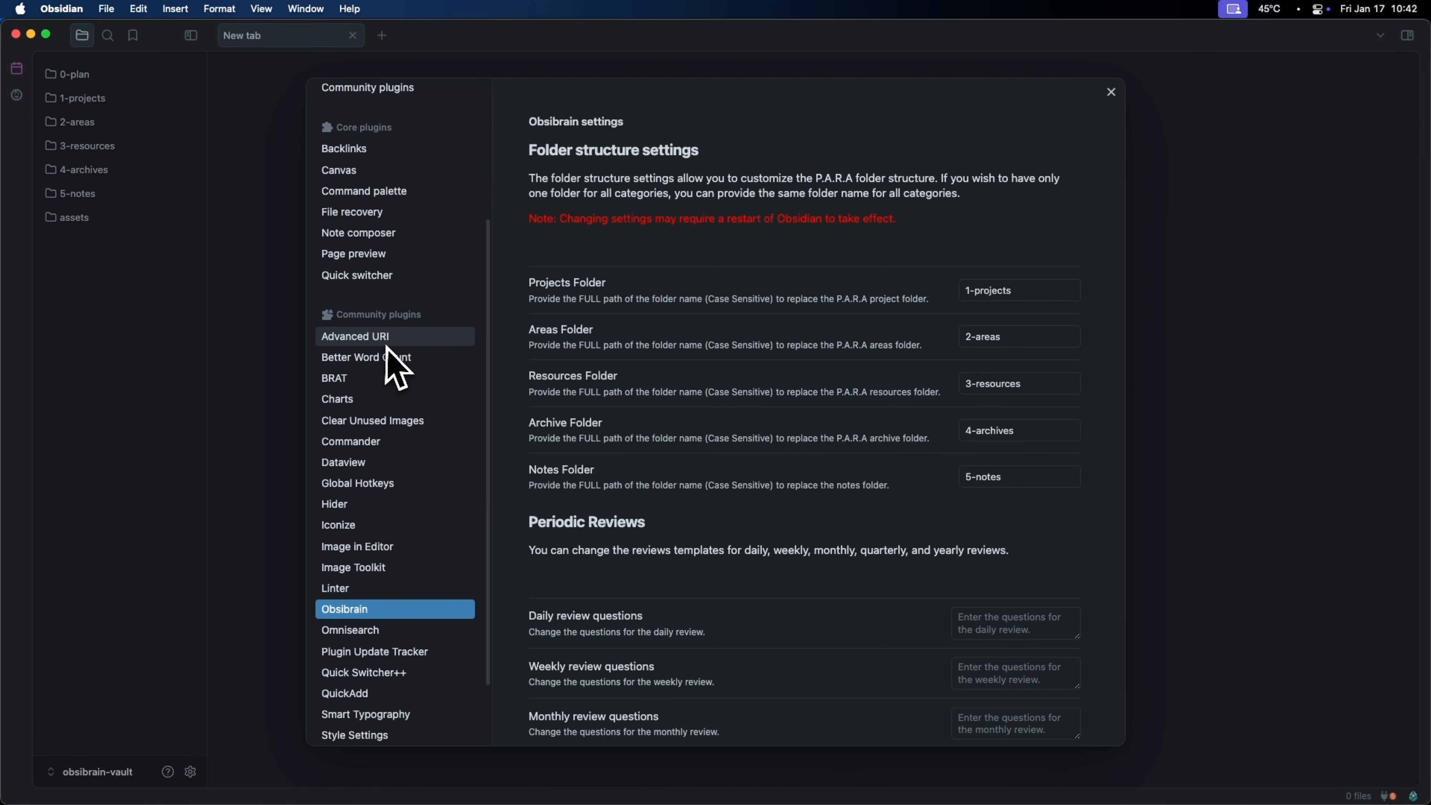
scroll(389, 620, "down", 2)
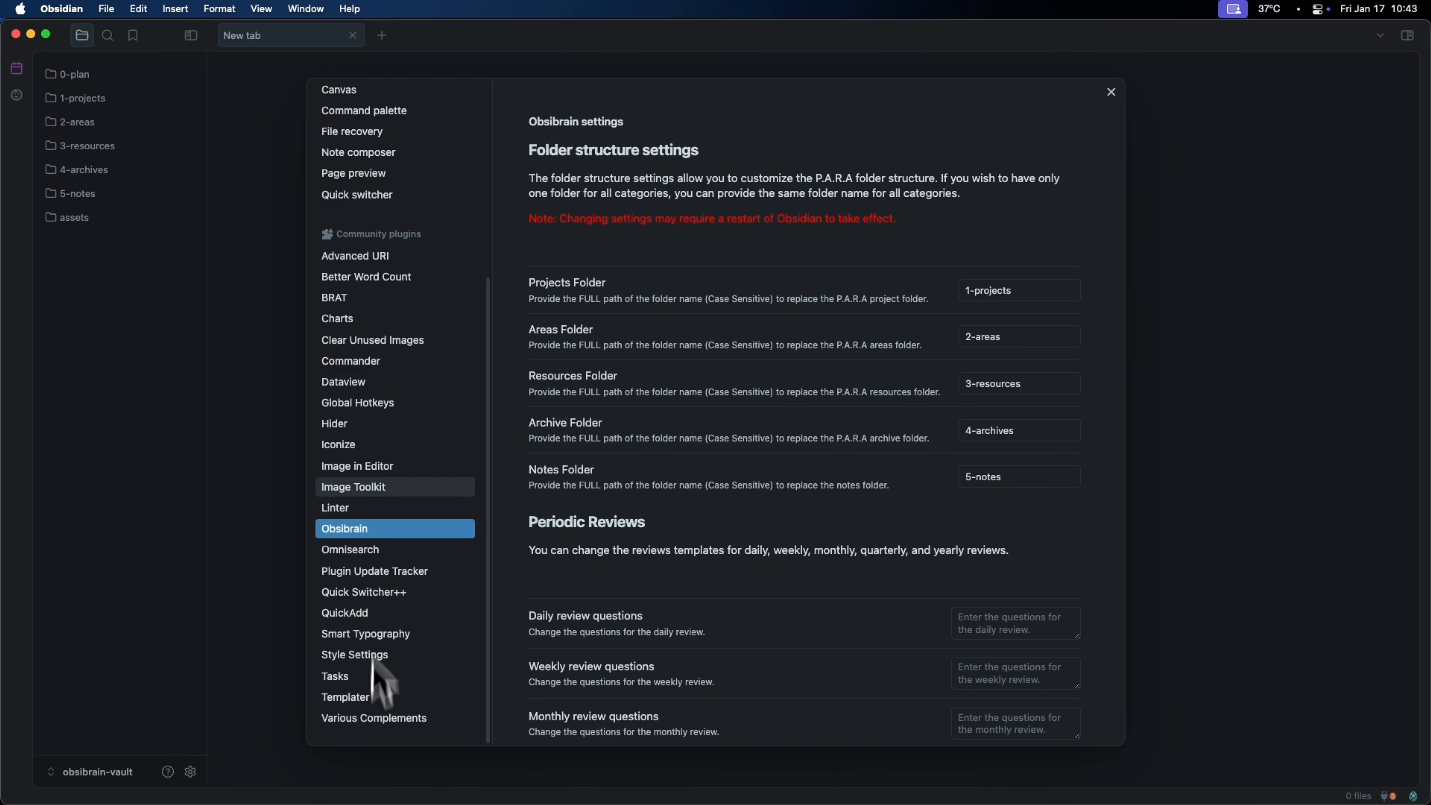
scroll(367, 463, "up", 10)
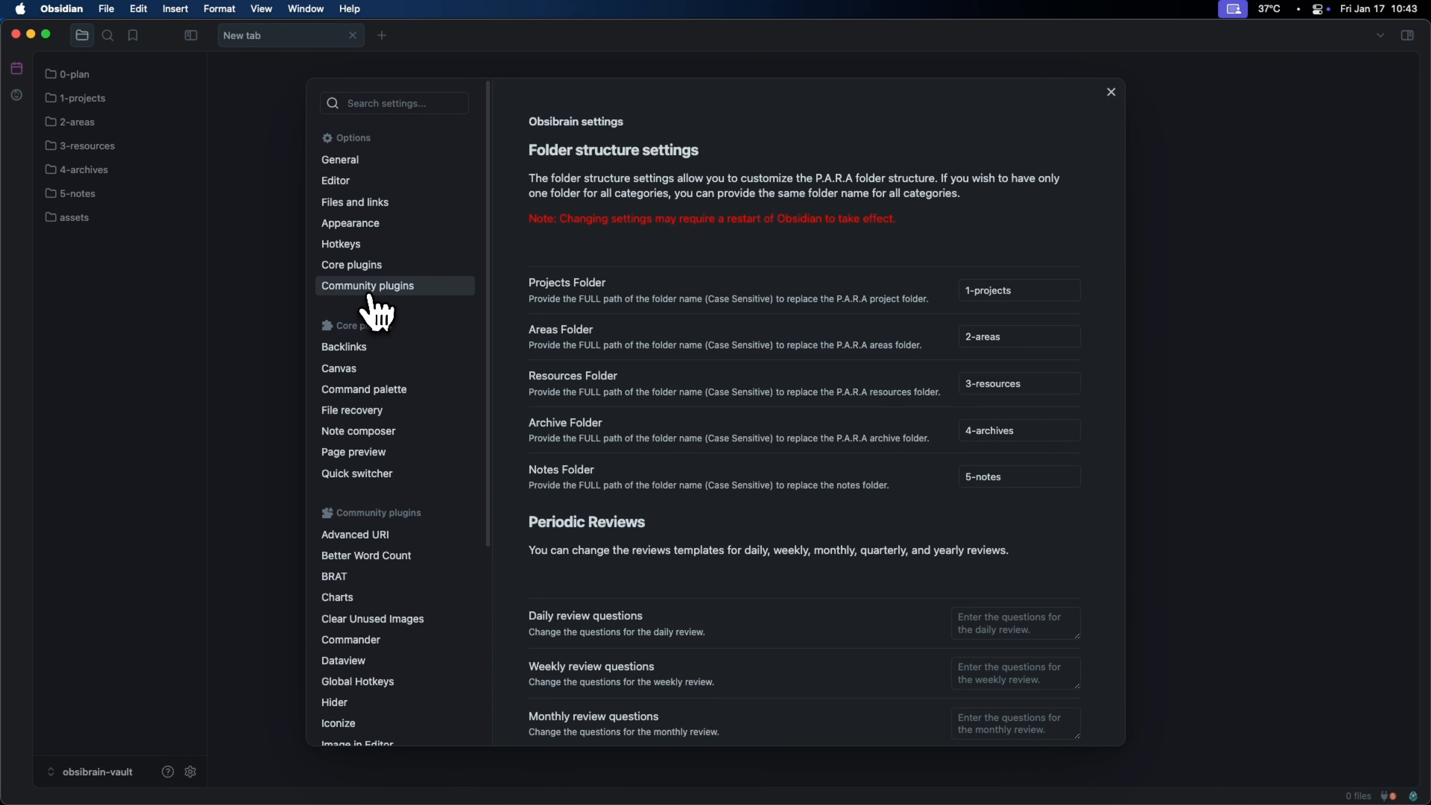
- View the catalogue of installable community plugins, close it, and look over the installed plugins' settings entries
left_click(372, 292)
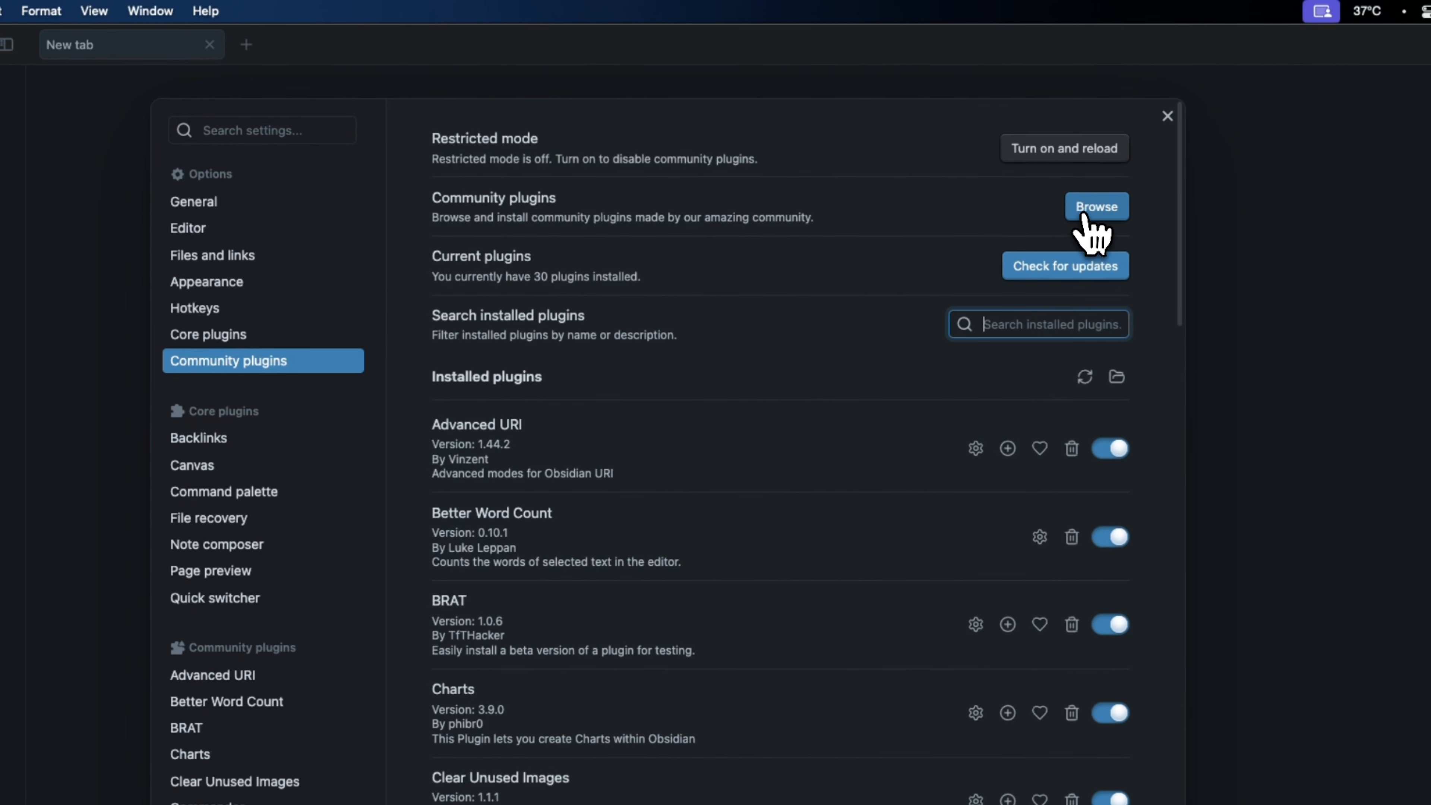
left_click(1087, 215)
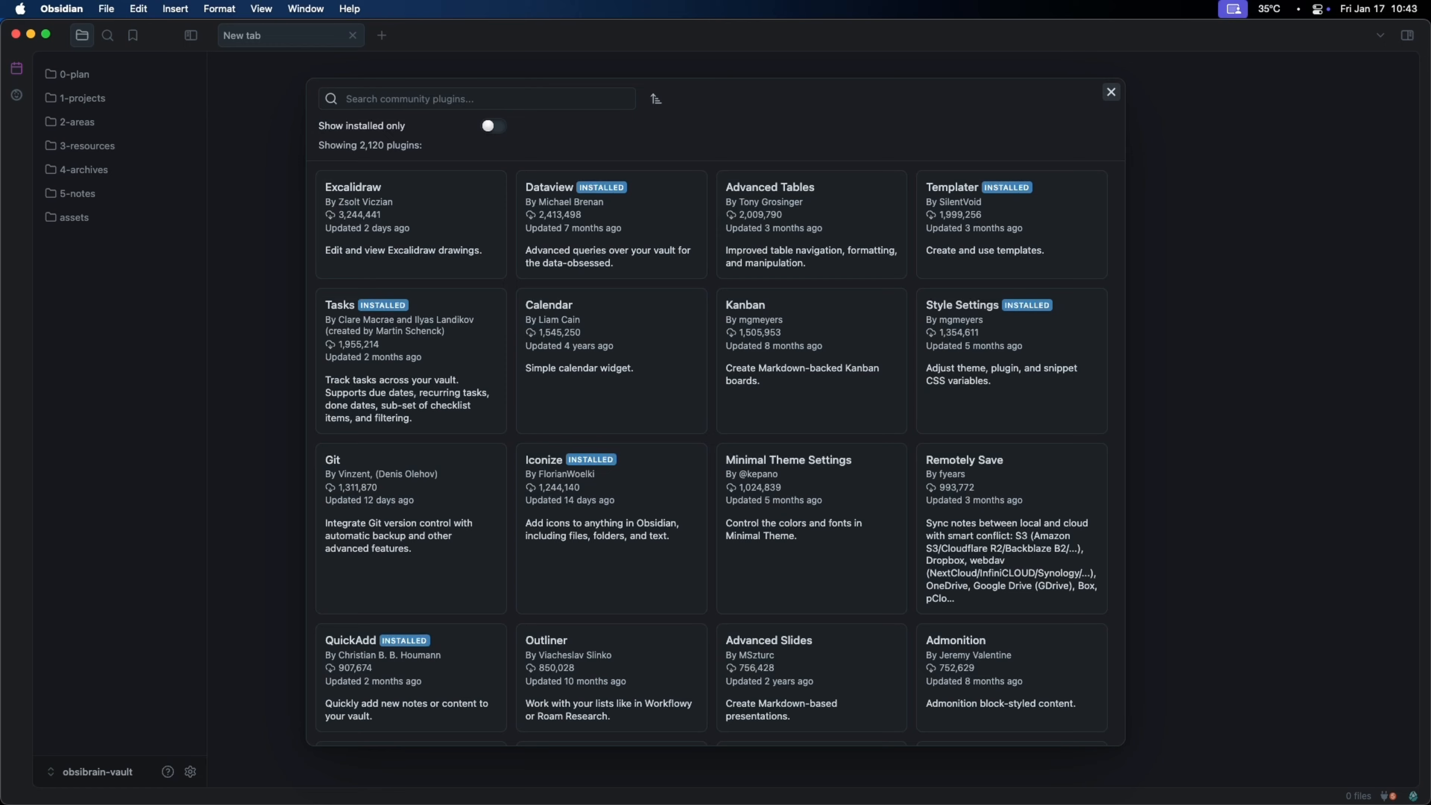
left_click(1111, 92)
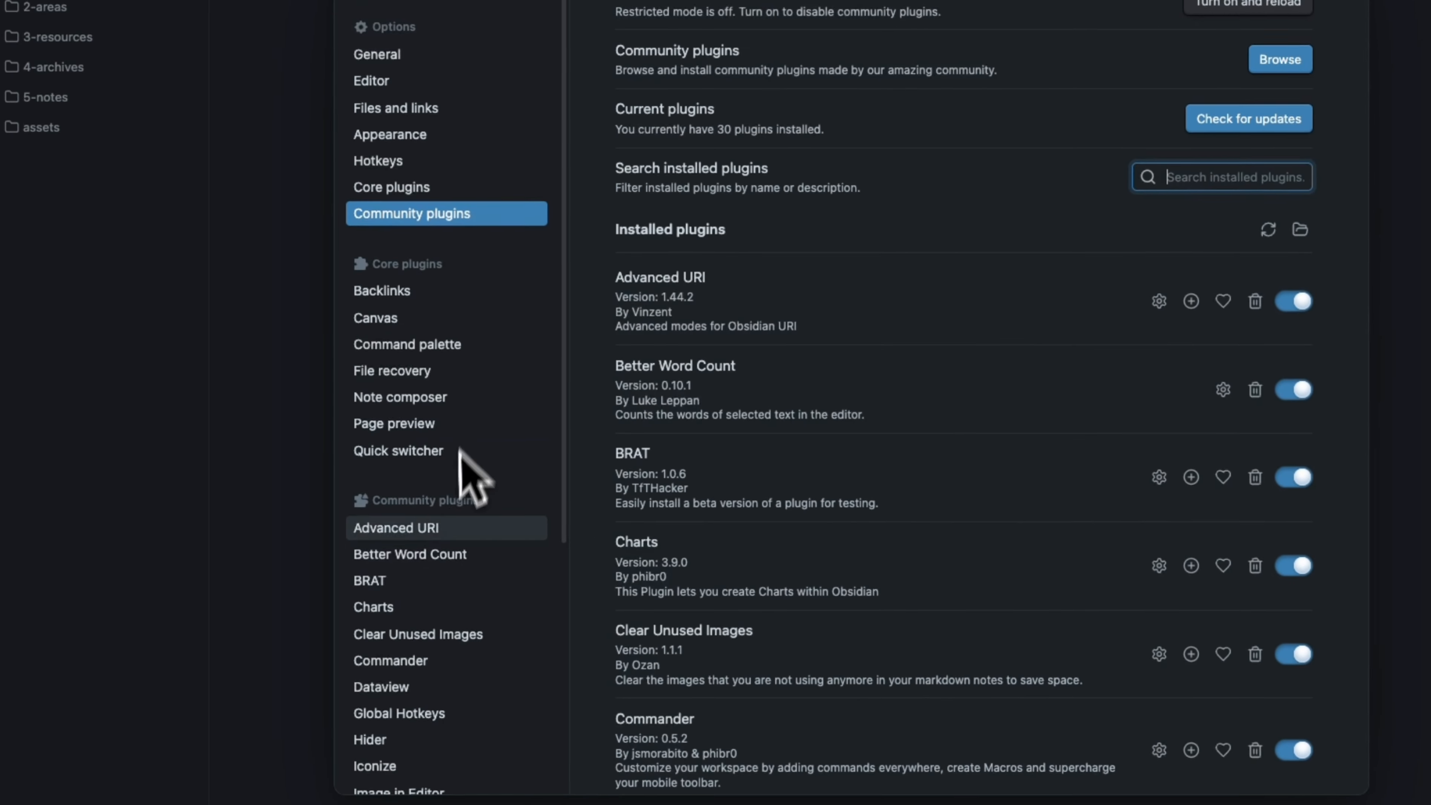
scroll(451, 536, "down", 5)
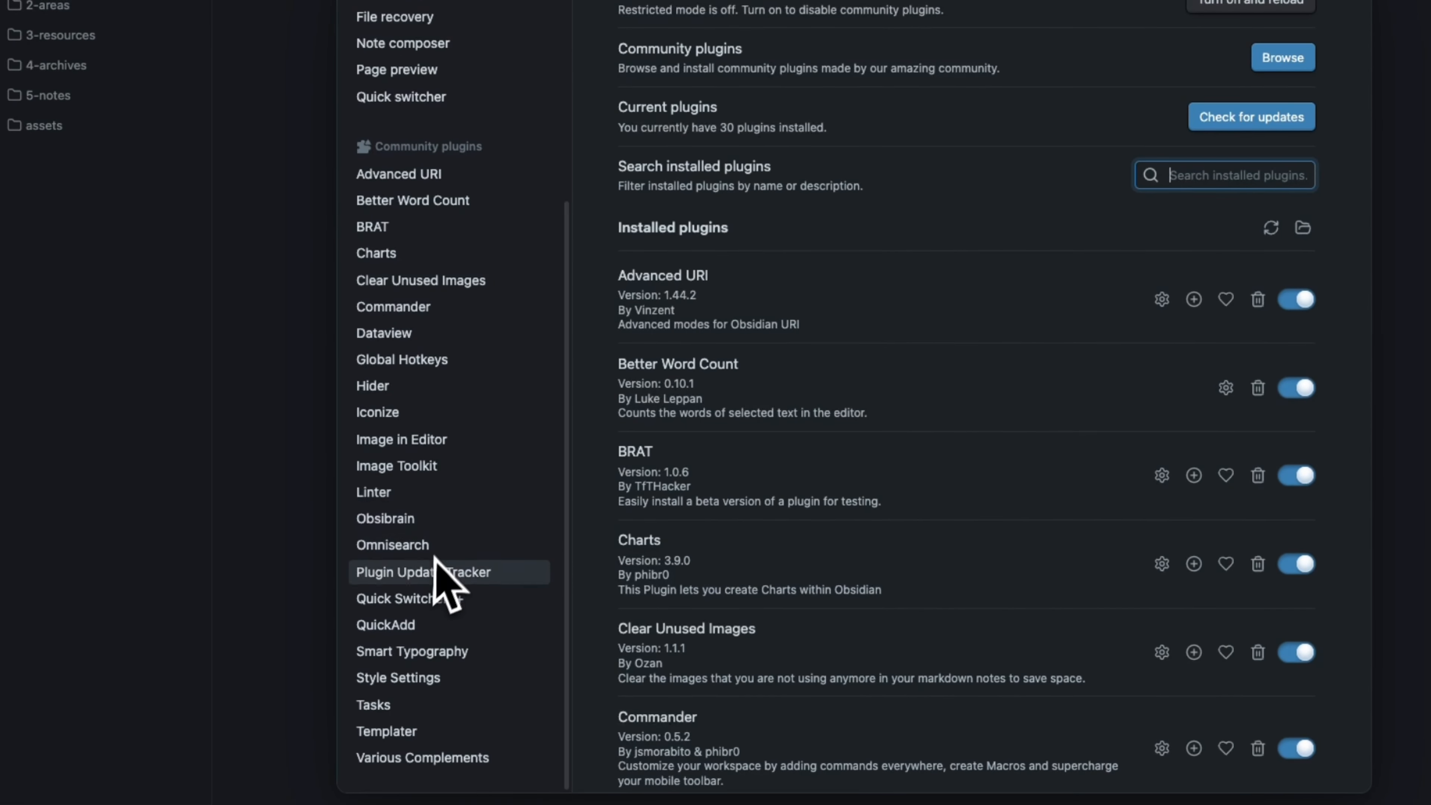
scroll(384, 599, "up", 6)
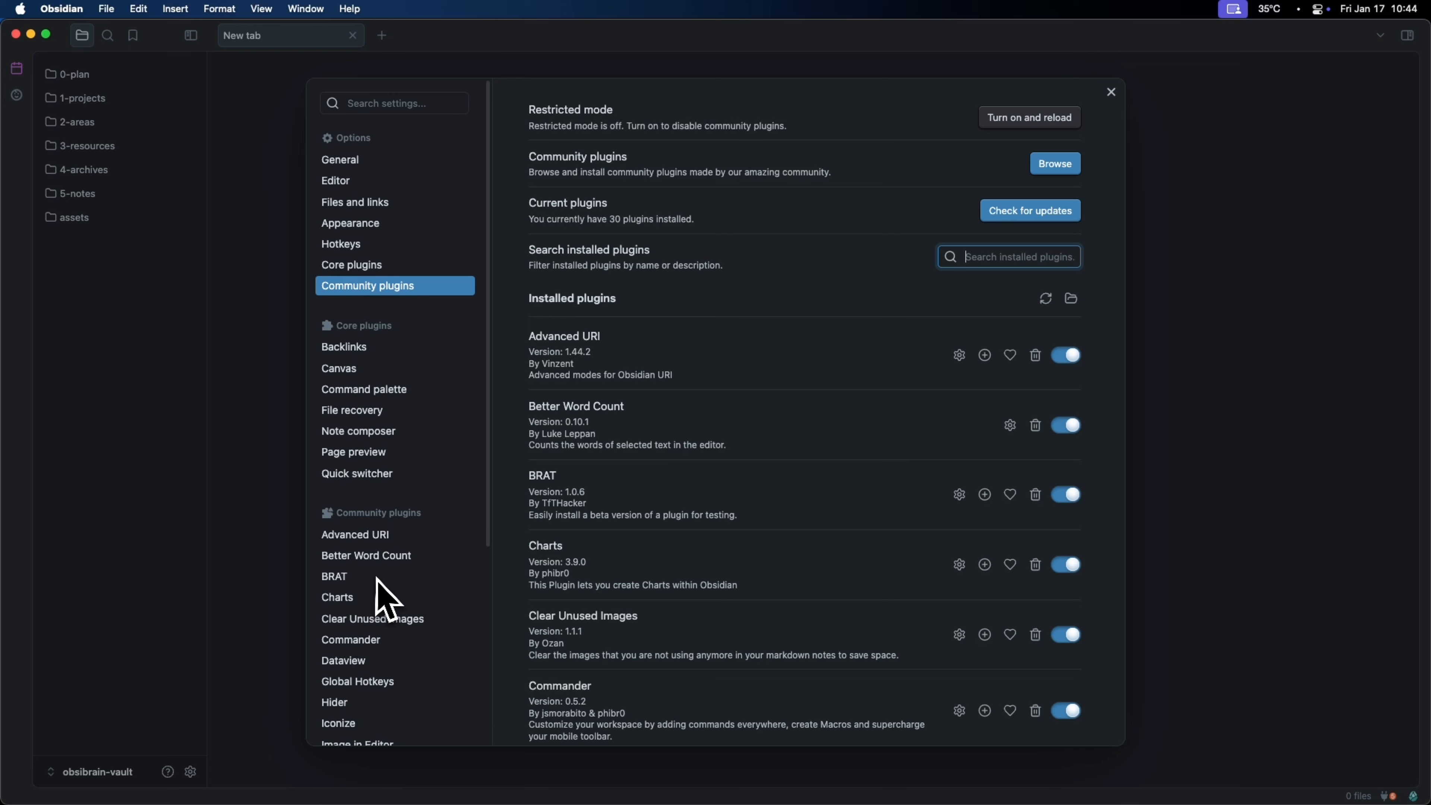